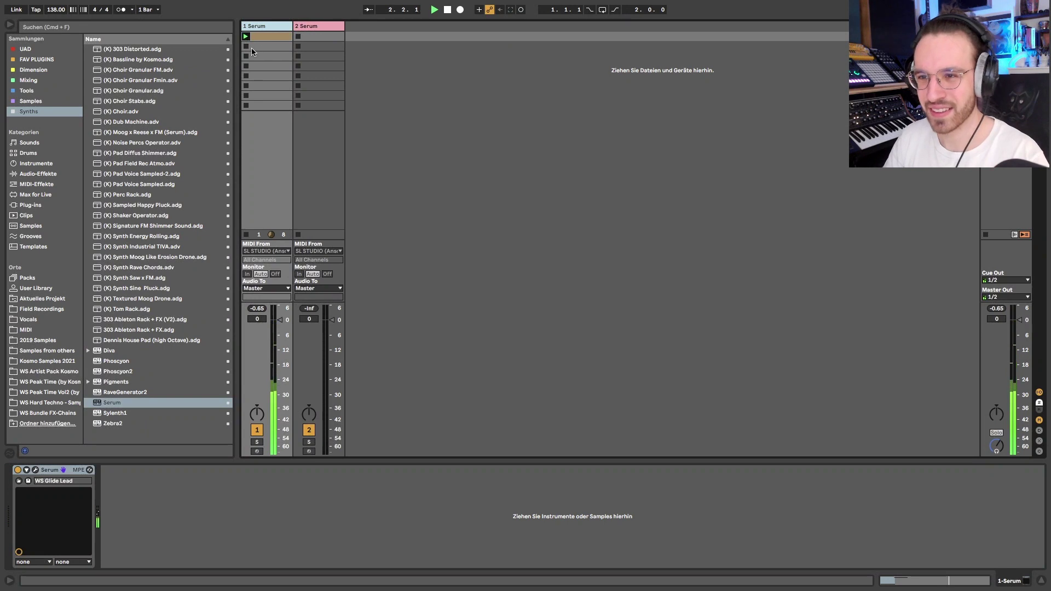
- Create a MIDI clip on the second Serum track containing a one-beat A1 note at the clip's start
key("space")
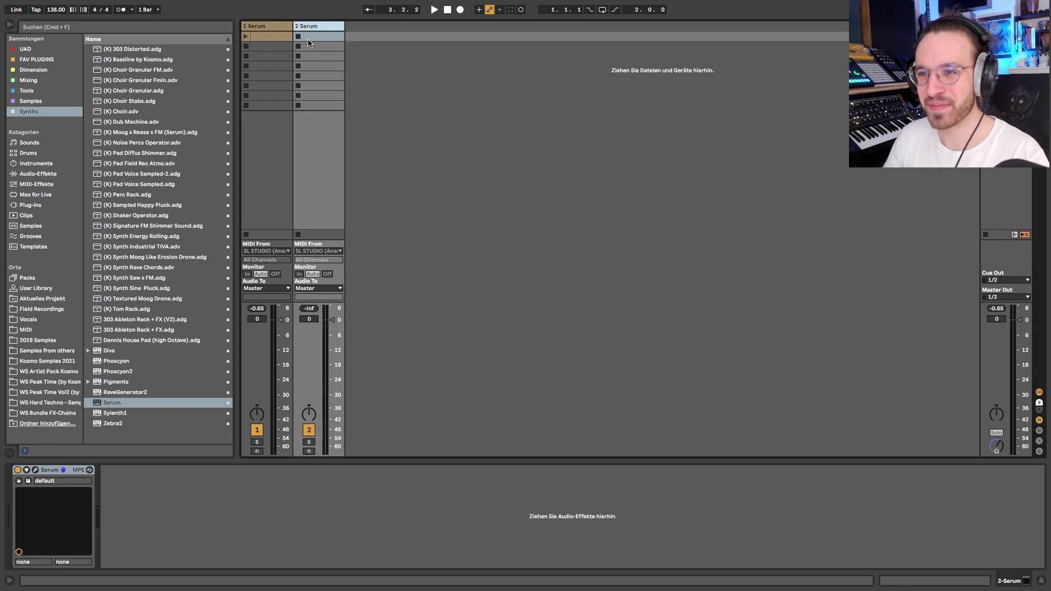
double_click(310, 38)
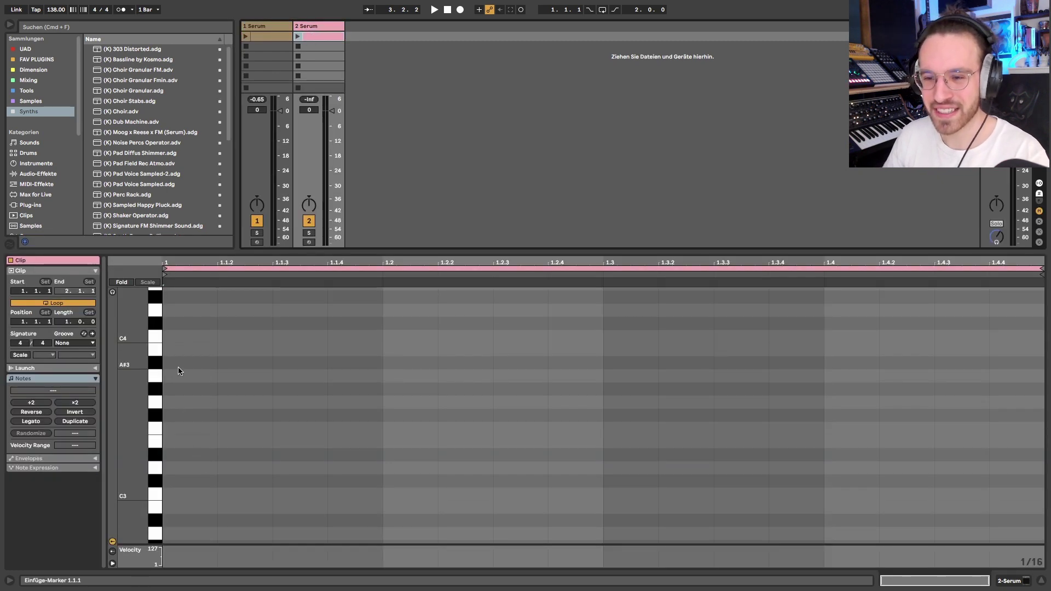
double_click(188, 376)
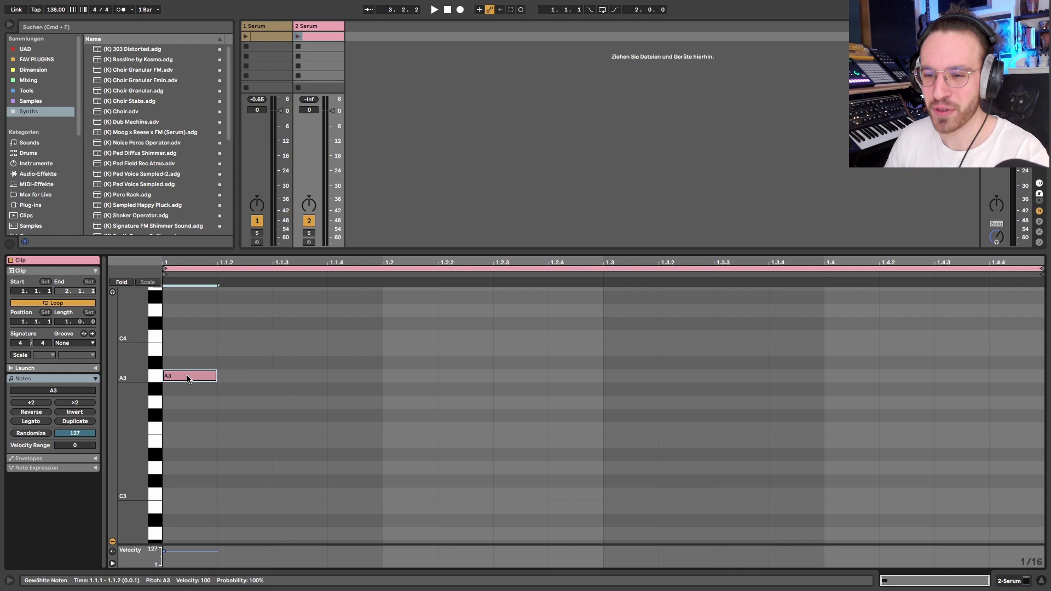
key("shift+Right")
key("shift+Right")
key("shift+Right")
key("shift+Down")
key("shift+Down")
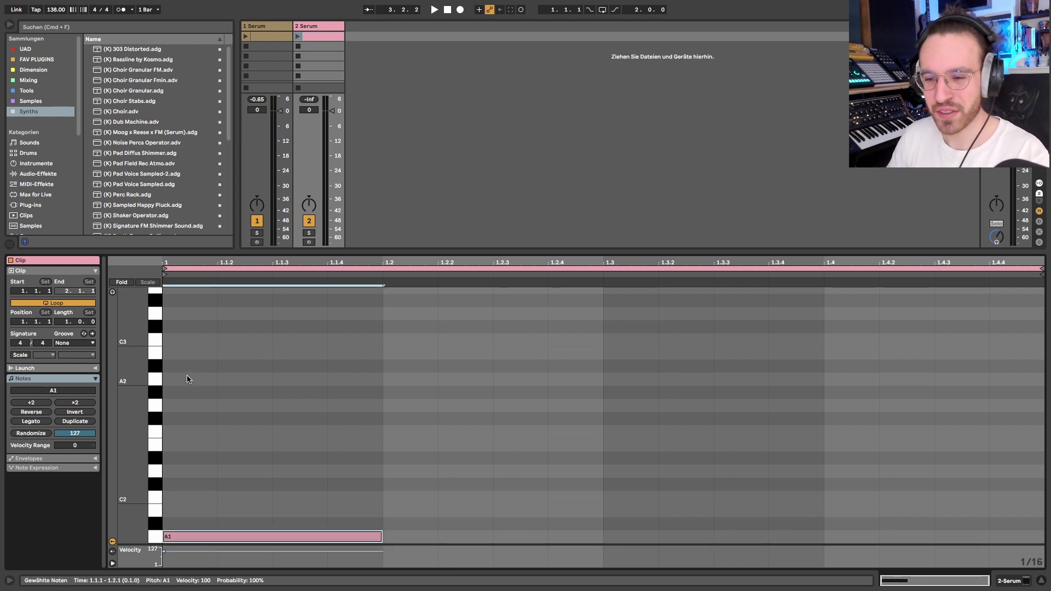
- Duplicate the A1 note onto beat 2, raise the copy one octave to A2, and play the clip
left_click(298, 36)
left_click(360, 539)
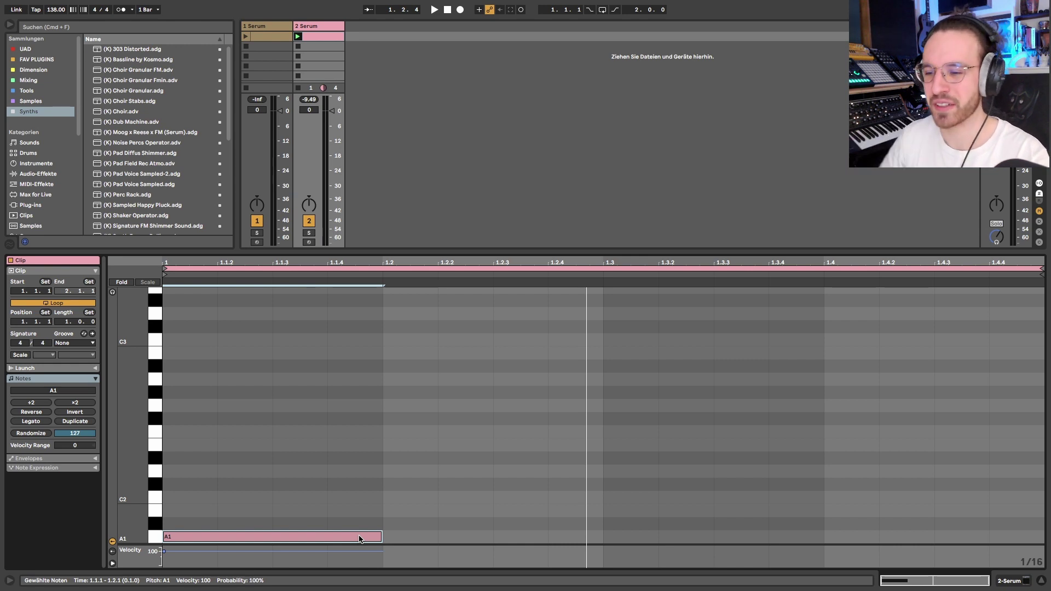
key("super+d")
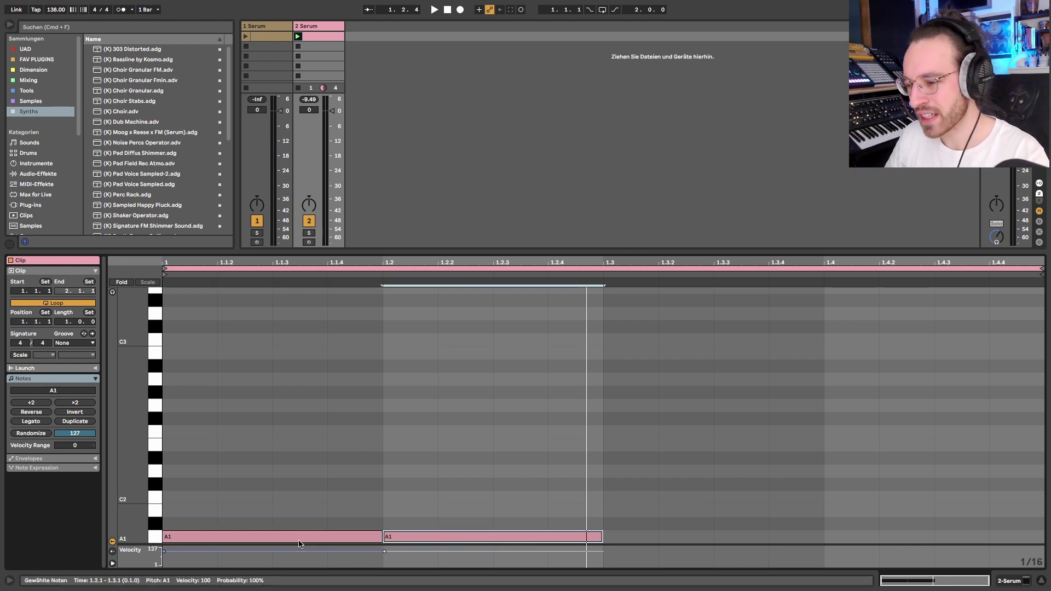
key("shift+Up")
key("space")
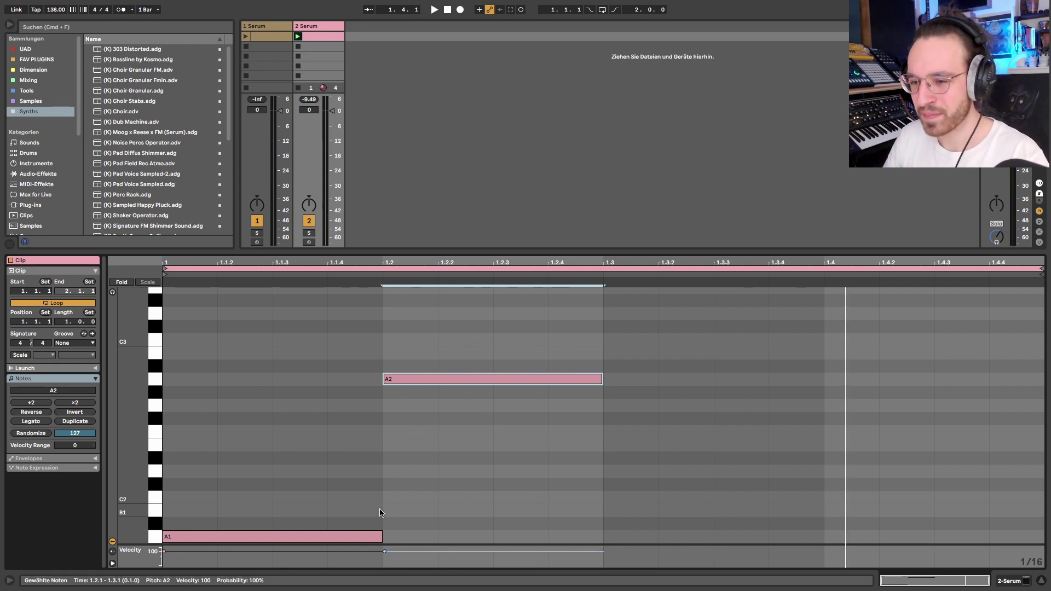
- Open Serum on the second track and enable Mono and Legato voicing with the portamento time at 0 ms
key("shift+Tab")
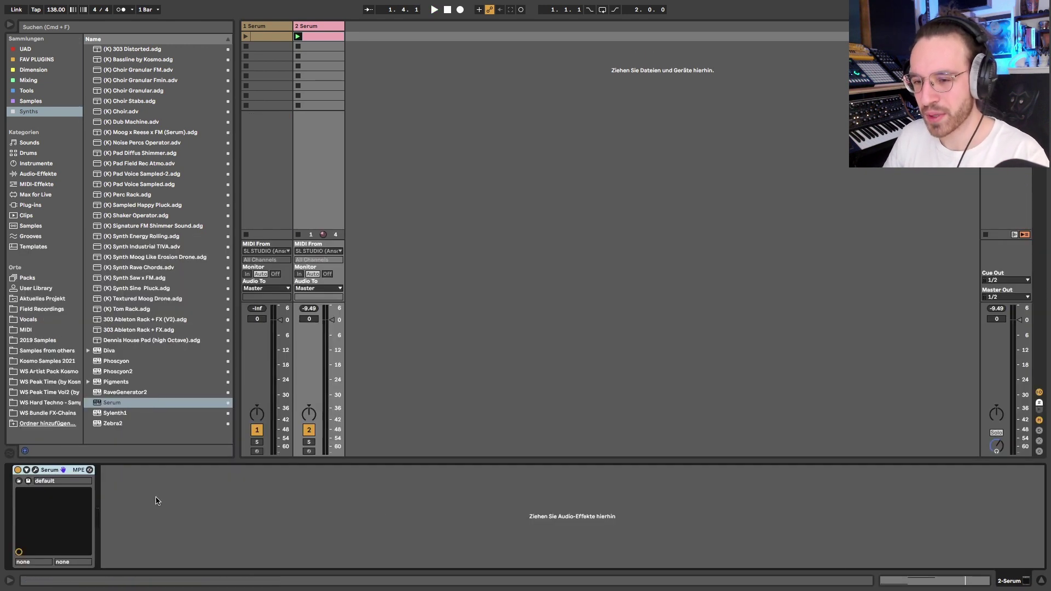
left_click(35, 469)
left_click(848, 457)
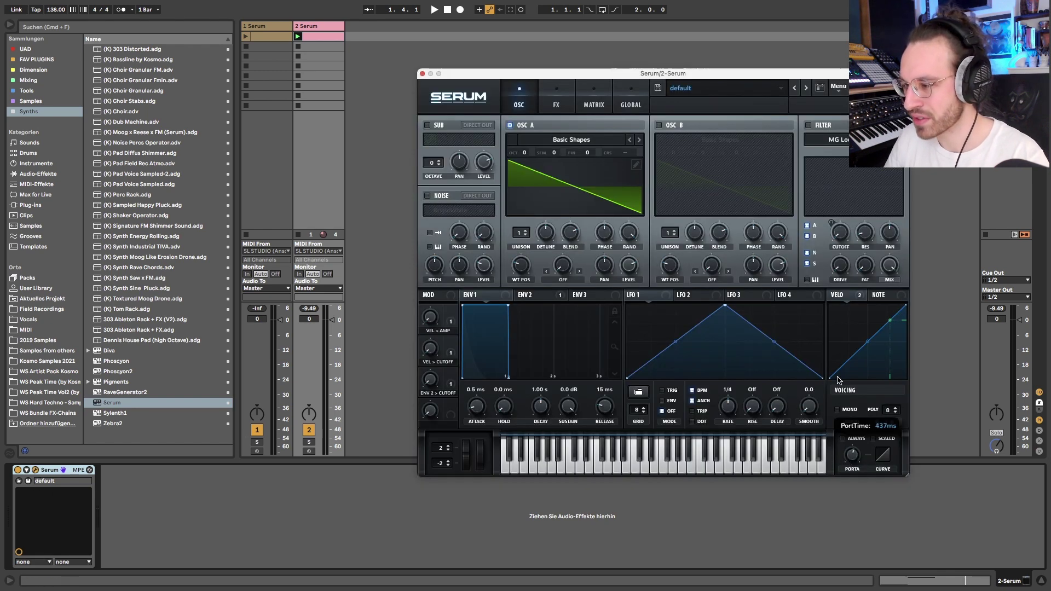
left_click(842, 411)
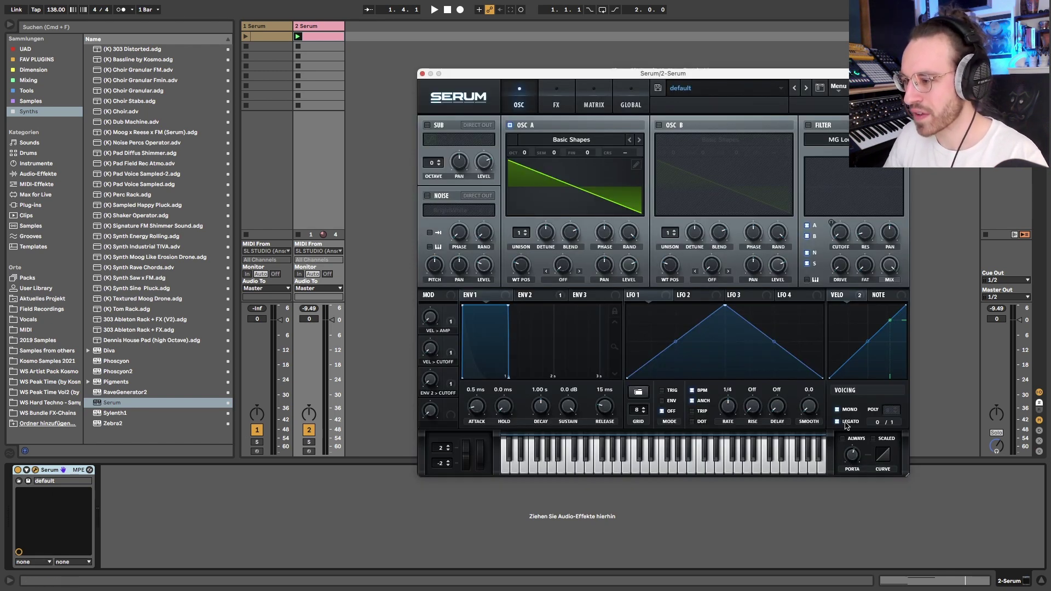
left_click_drag(848, 462, 849, 474)
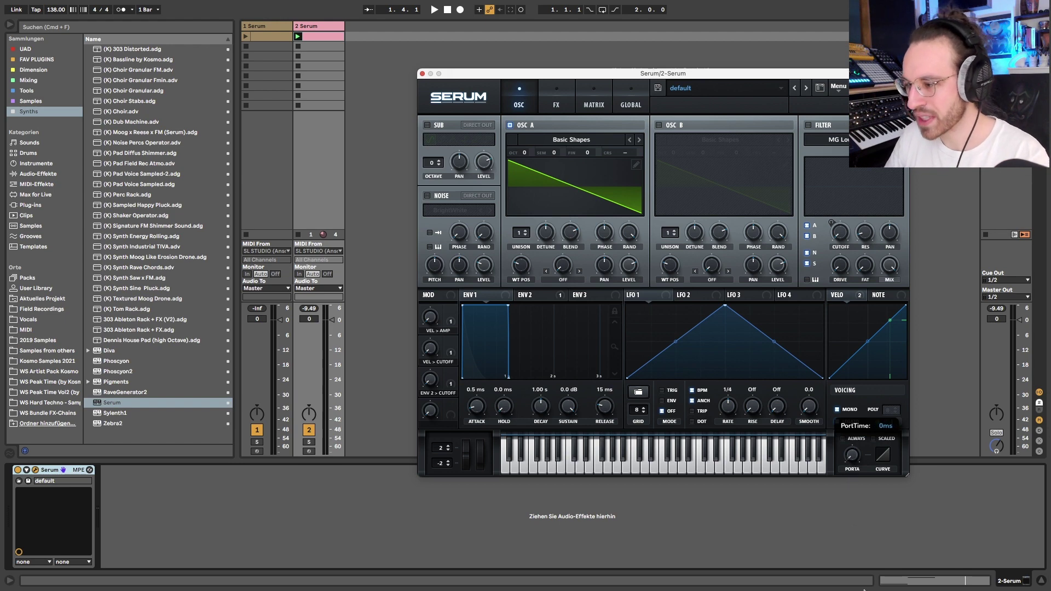
- Lengthen the A1 note to slightly overlap the start of the A2 note, and adjust Serum's portamento knob
double_click(306, 37)
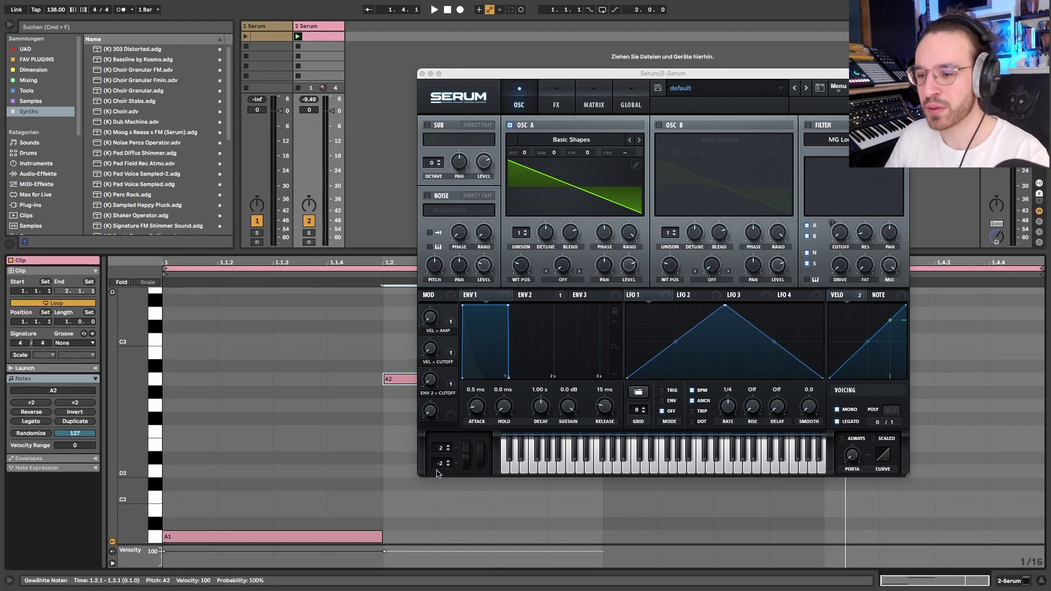
left_click_drag(382, 537, 398, 539)
left_click_drag(398, 337, 304, 539)
left_click(334, 465)
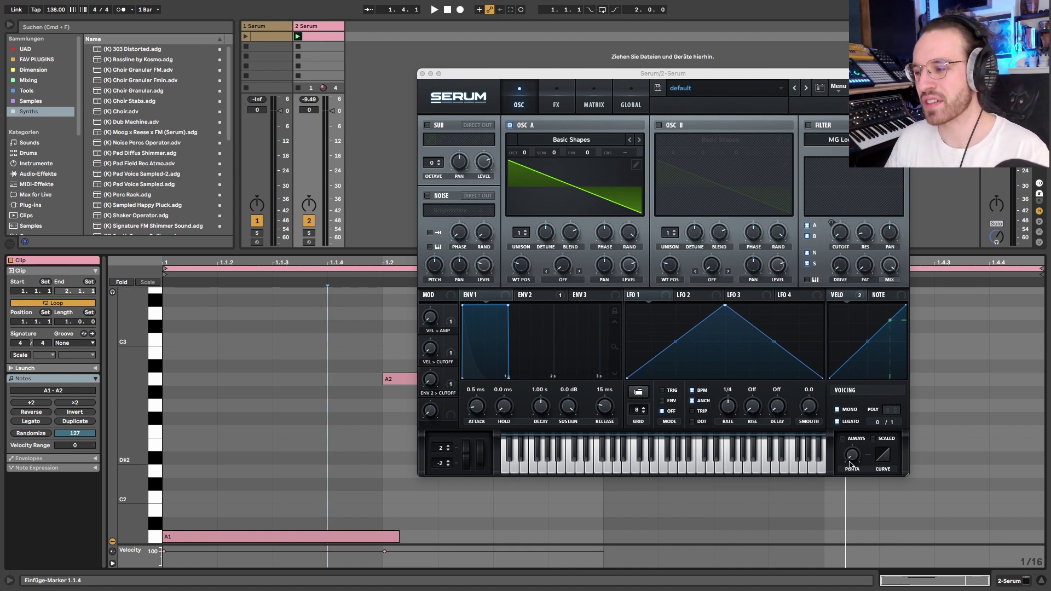
left_click_drag(851, 464, 853, 531)
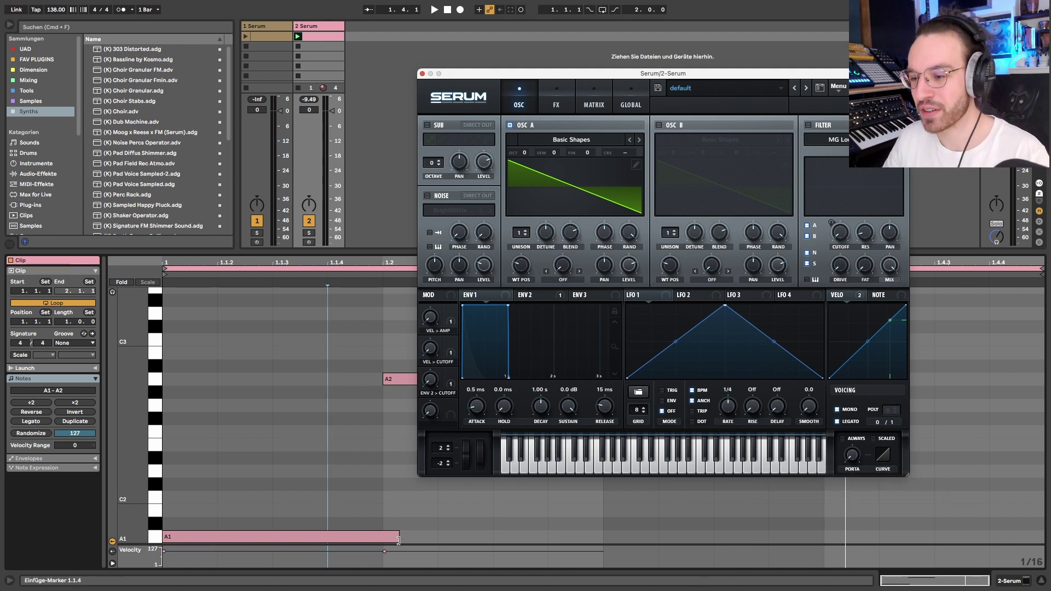
- Shorten the A1 note back to end at beat 1.2 and play the clip without any note overlap
left_click_drag(399, 539, 382, 542)
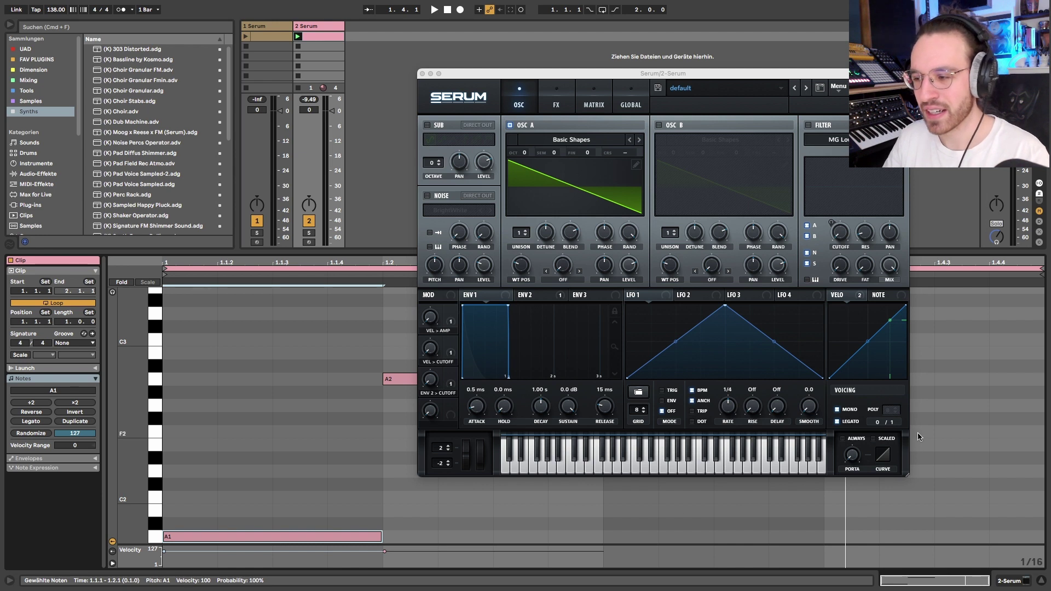
left_click(854, 456)
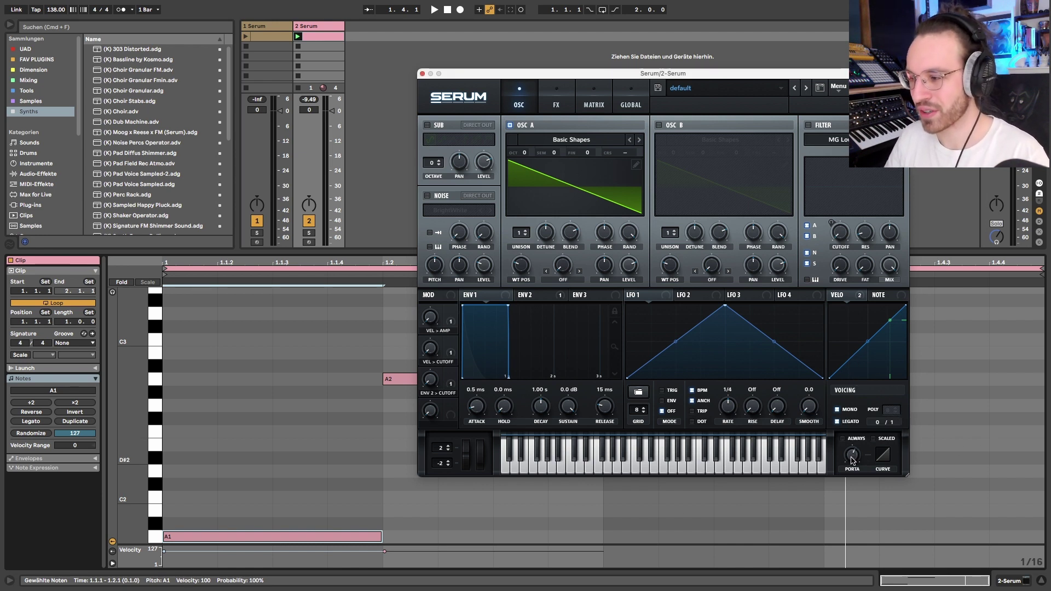
key("space")
key("space")
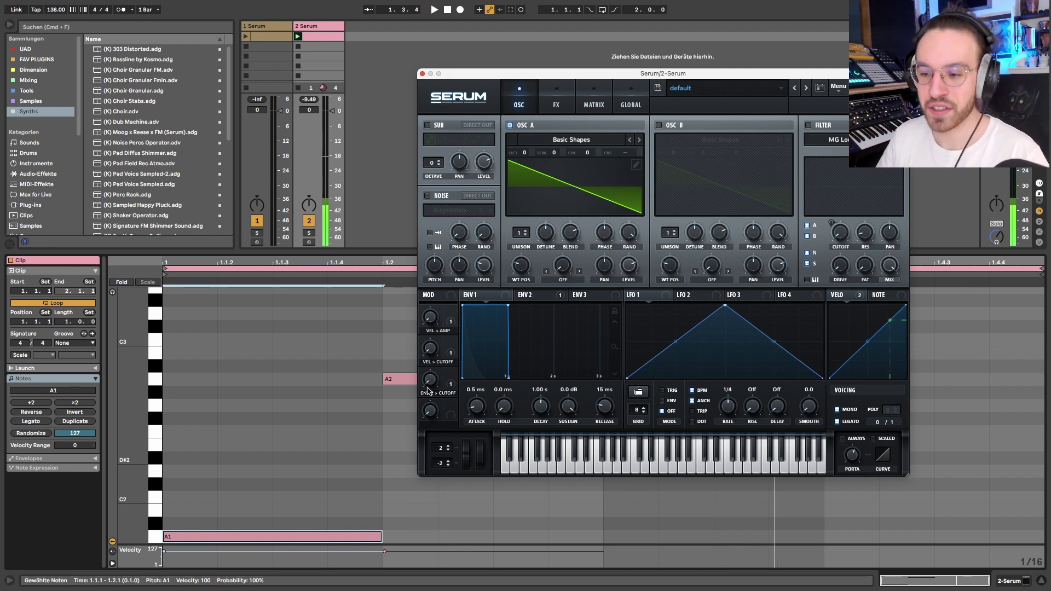
- Extend the A1 note past beat 1.2 into the A2 note again and listen to the glide between them
left_click_drag(382, 536, 406, 538)
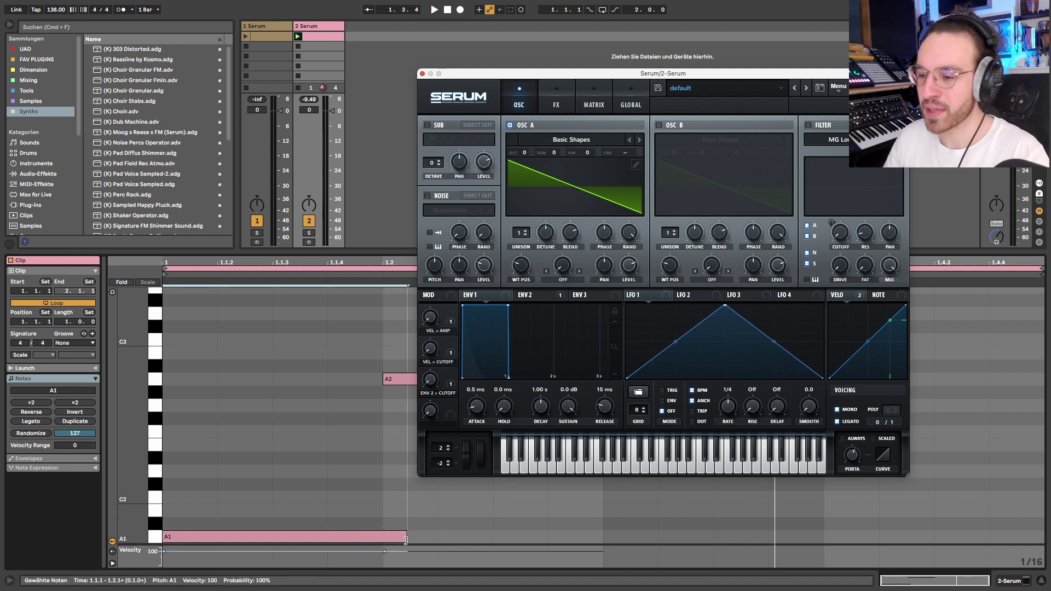
key("space")
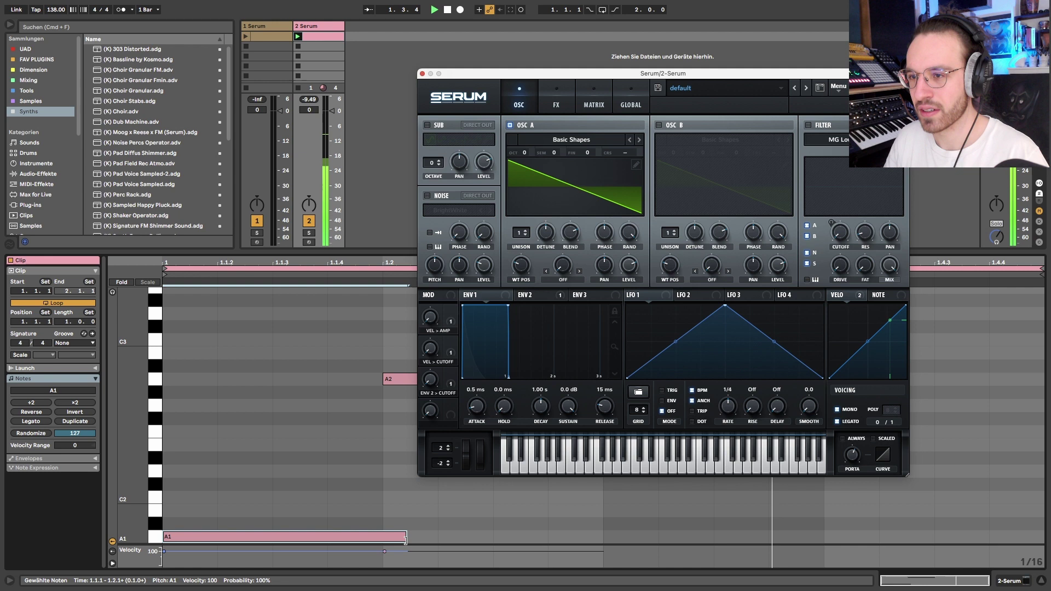
key("space")
- Fine-tune Serum's portamento time by ear, starting from about 284 ms, while the clip loops
mouse_move(854, 459)
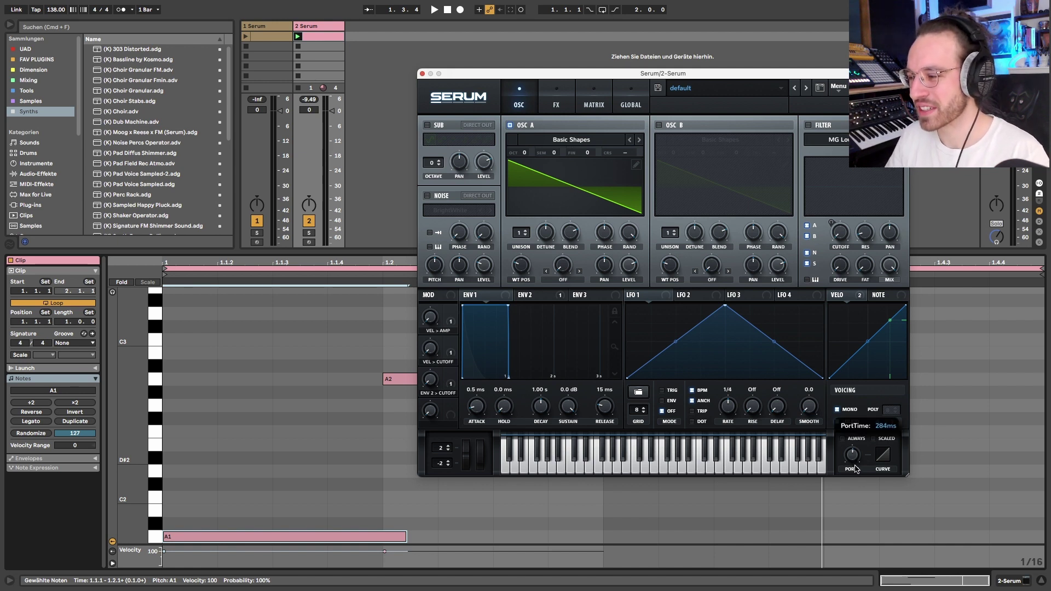
scroll(856, 466, "down", 1)
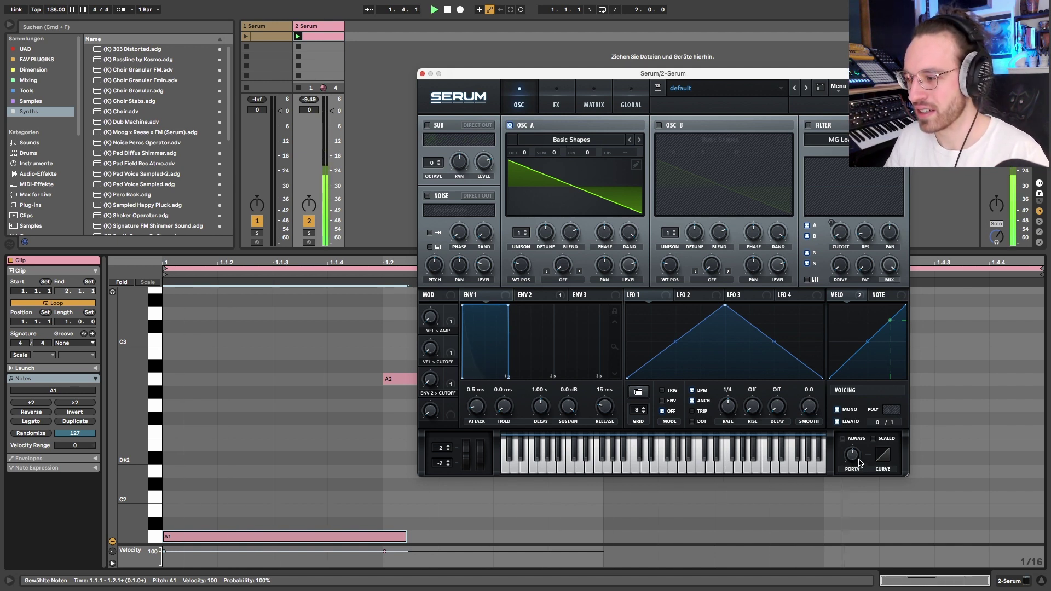
scroll(857, 462, "down", 1)
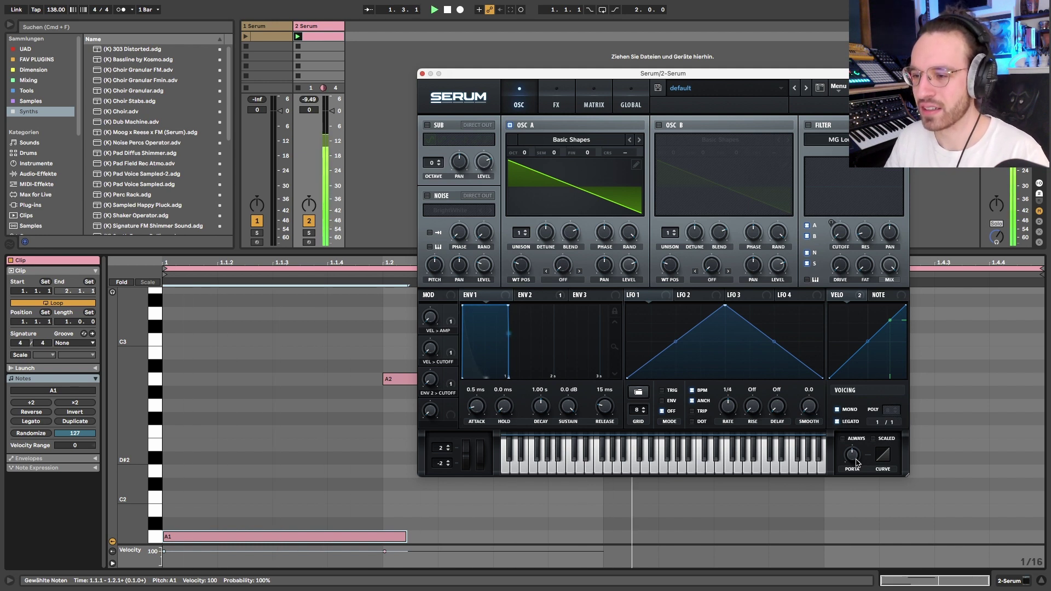
scroll(857, 462, "down", 1)
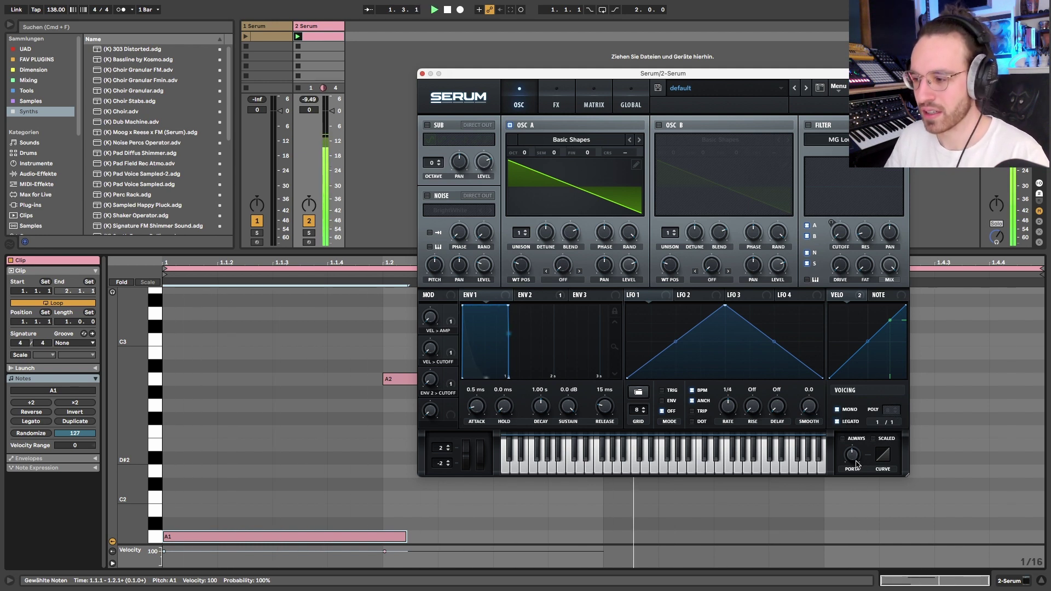
scroll(857, 462, "up", 1)
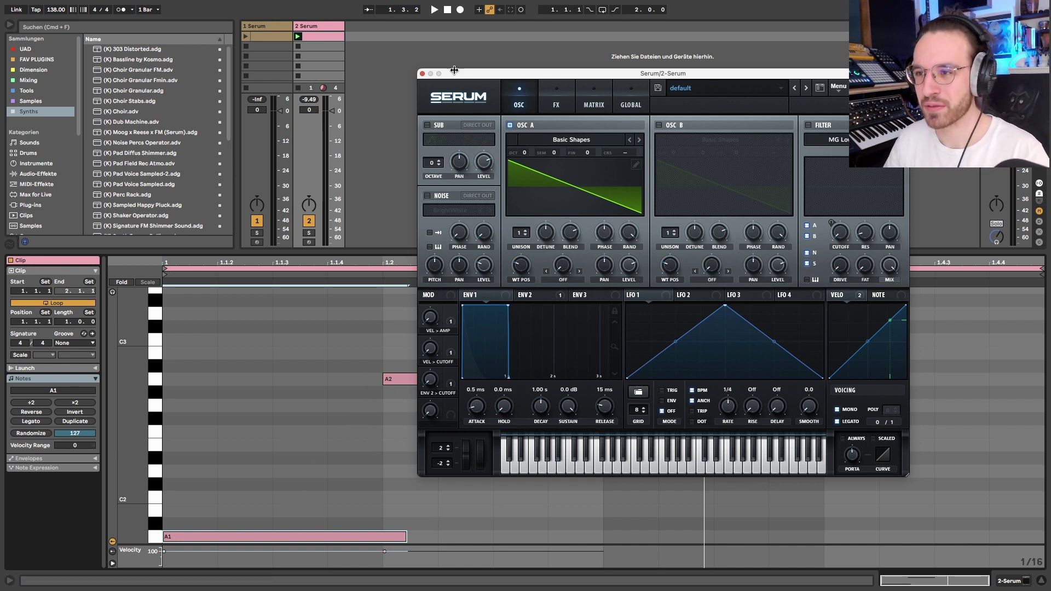
- Return to the second track's device view, enable oscillator B in Serum, and reposition the plugin window clear of the webcam area
left_click_drag(454, 71, 454, 69)
left_click(366, 93)
key("shift+Tab")
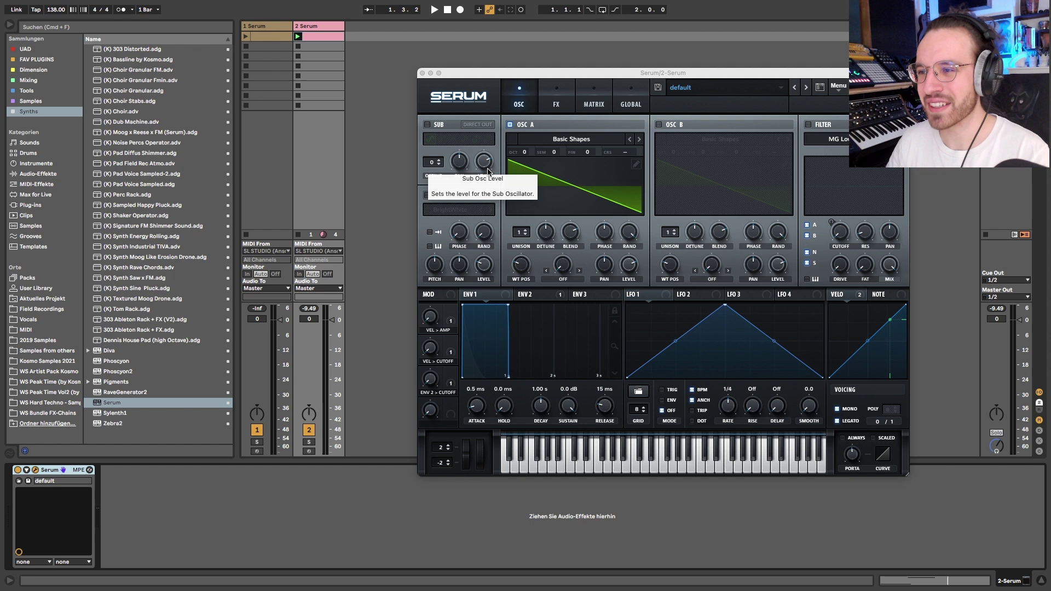
left_click(659, 125)
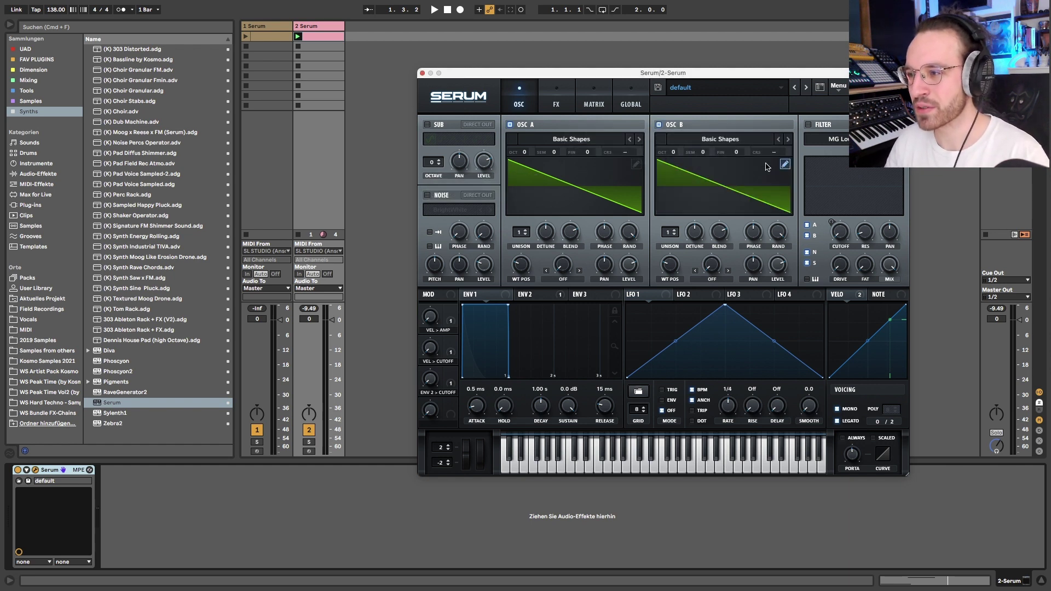
left_click_drag(622, 79, 524, 74)
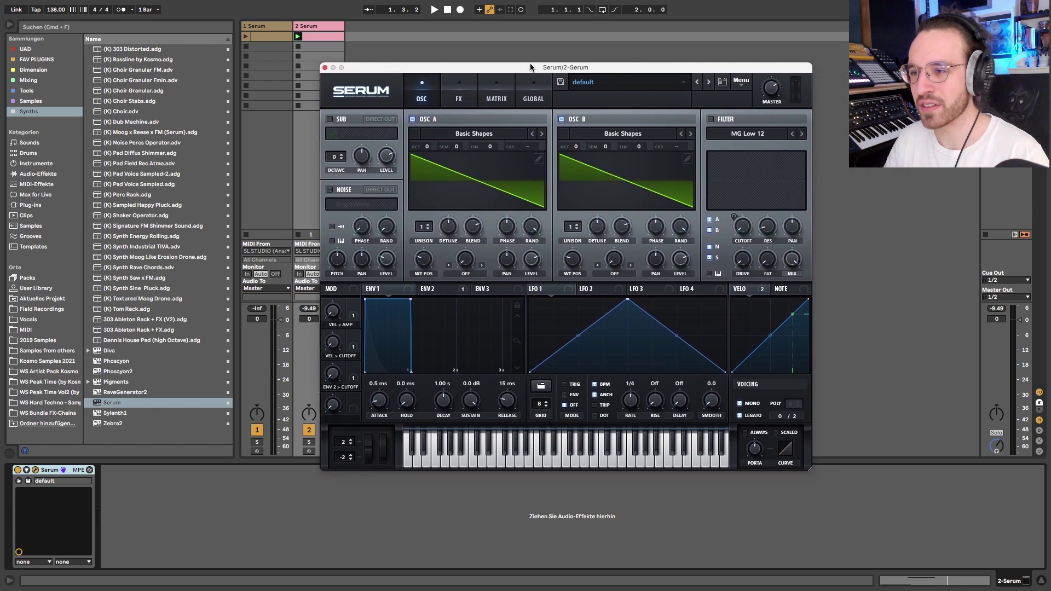
- Detune the two oscillators against each other, setting fine tuning to -4 on oscillator A and 9 on oscillator B
key("space")
key("space")
left_click_drag(638, 146, 638, 137)
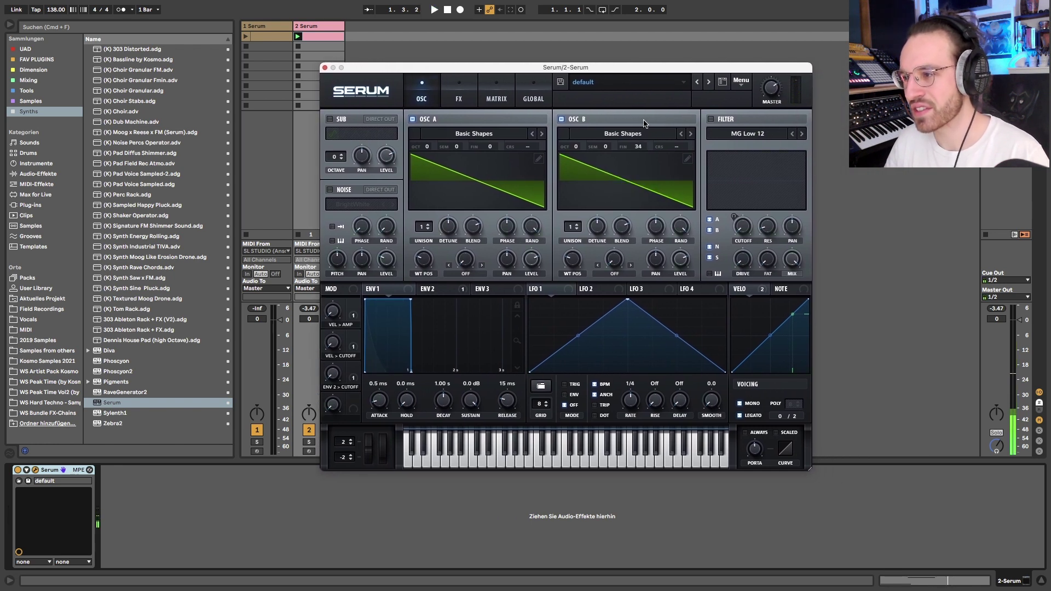
left_click_drag(489, 146, 496, 153)
key("space")
left_click_drag(641, 148, 645, 167)
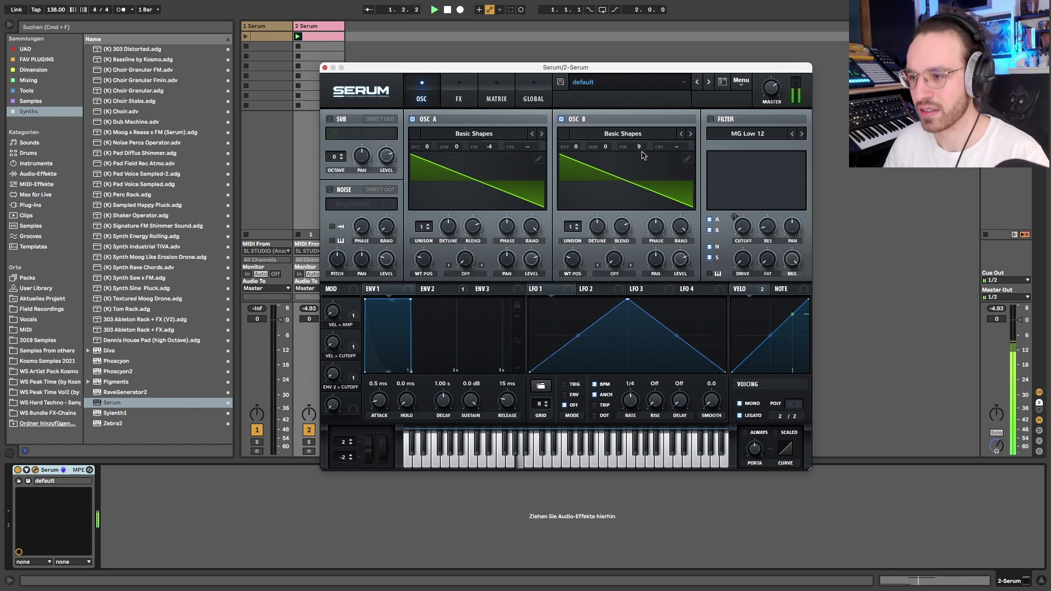
- Raise oscillator B by one octave to +1 and listen to the layered sound
key("space")
left_click_drag(578, 145, 578, 136)
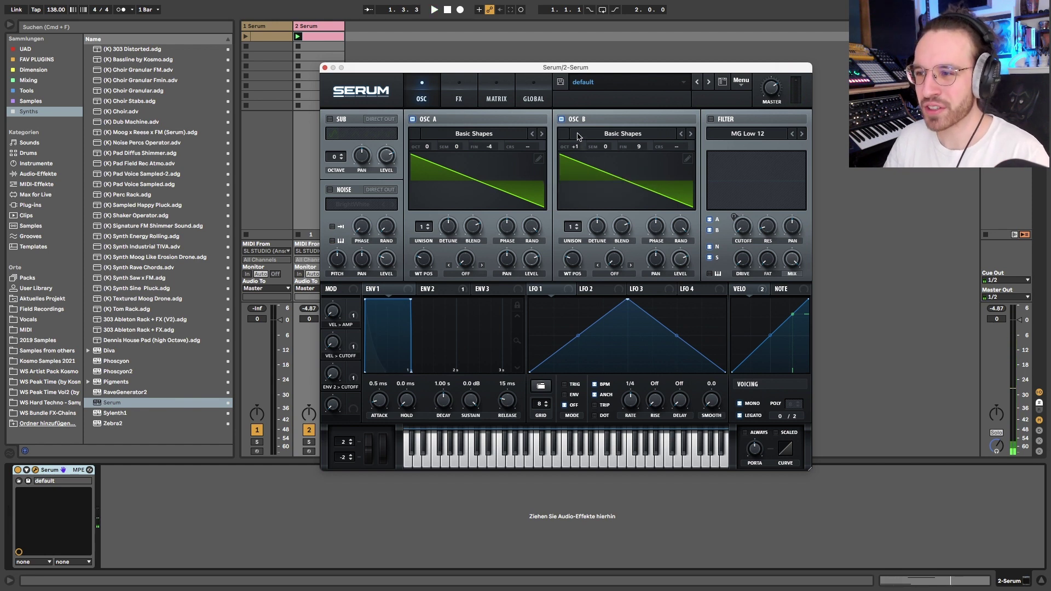
key("space")
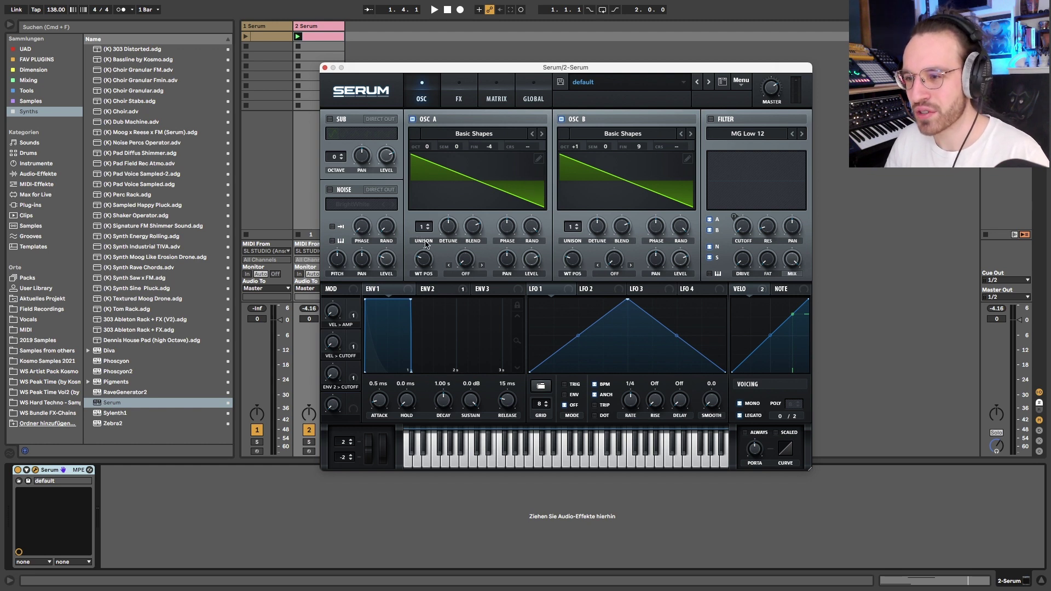
- Set the unison to 14 voices on both oscillator A and oscillator B, and play the clip
left_click_drag(422, 226, 423, 208)
left_click_drag(577, 229, 569, 72)
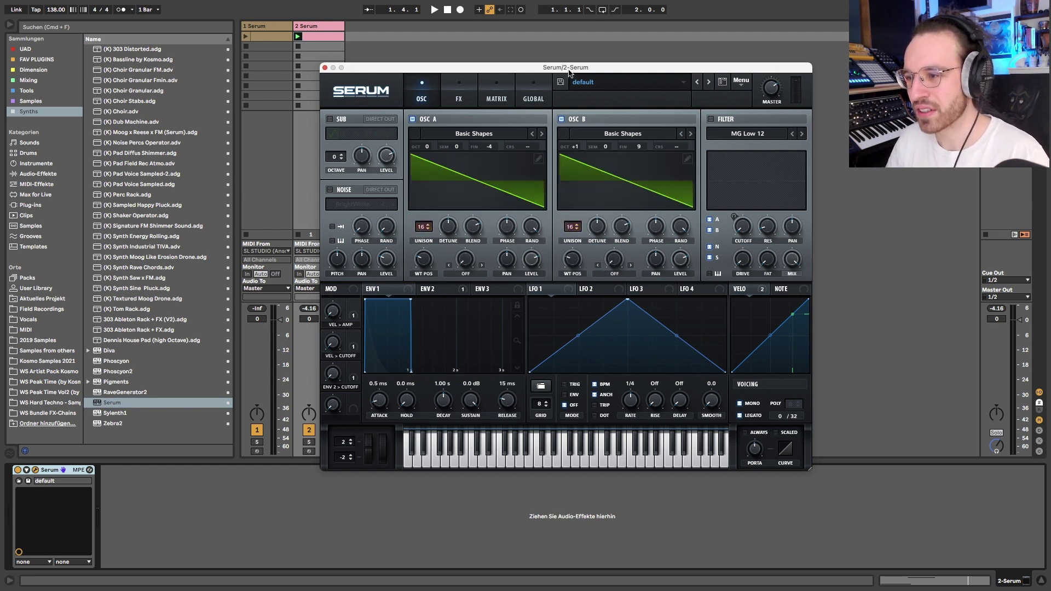
left_click_drag(423, 226, 423, 237)
left_click_drag(579, 222, 579, 238)
key("space")
key("space")
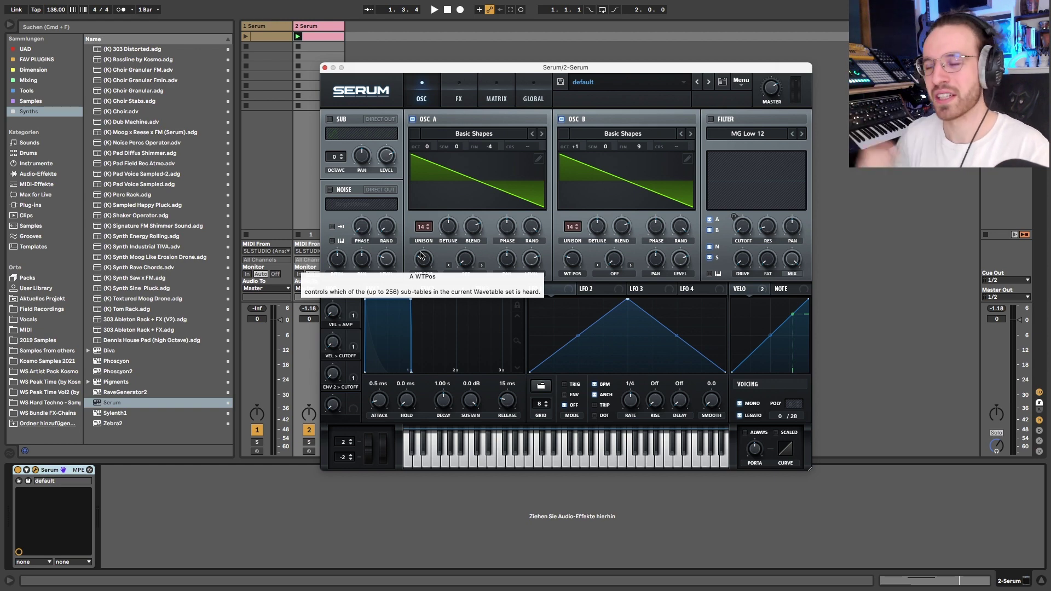
double_click(325, 35)
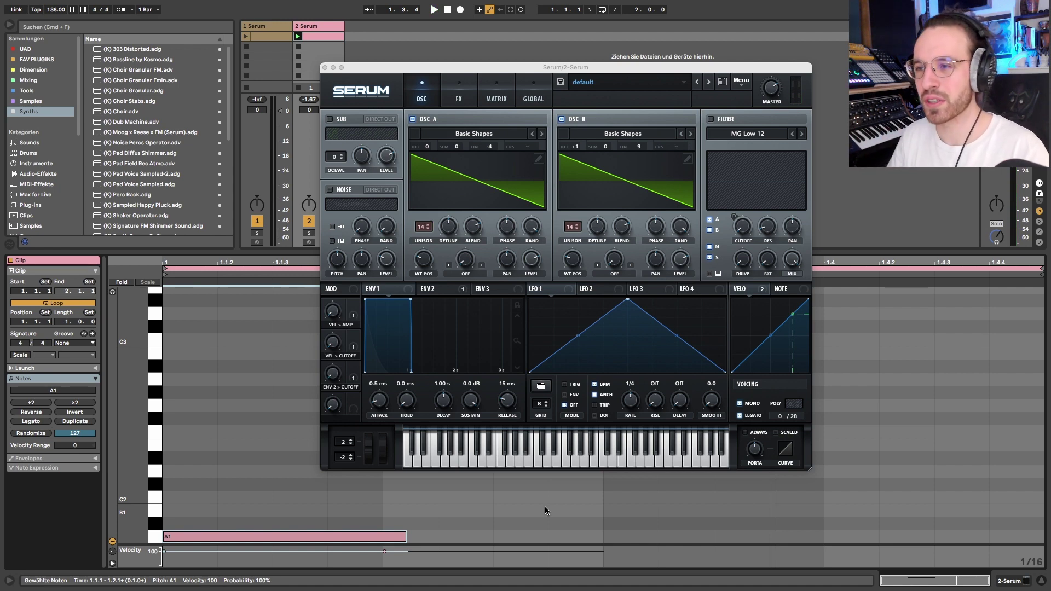
double_click(324, 26)
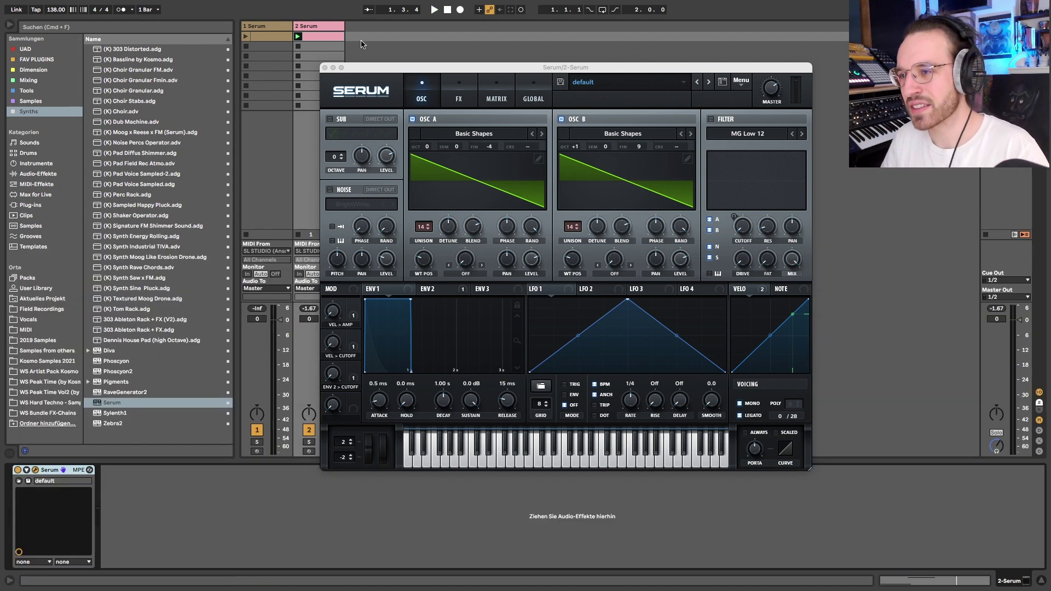
- Enable the Distortion effect in Serum and move it to the first slot of the effects chain
left_click(474, 104)
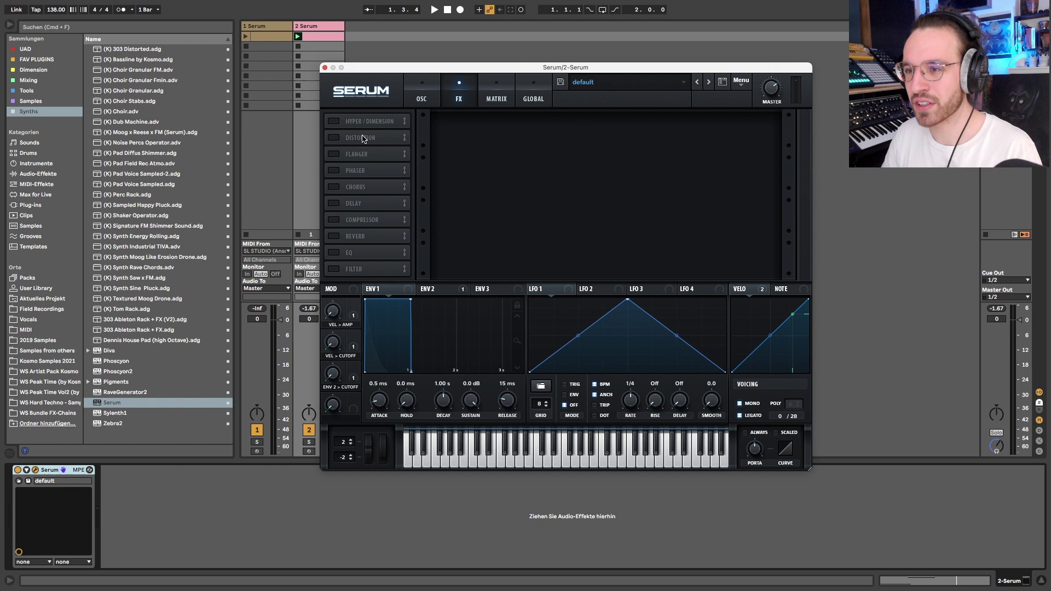
left_click(337, 137)
left_click_drag(359, 136, 359, 118)
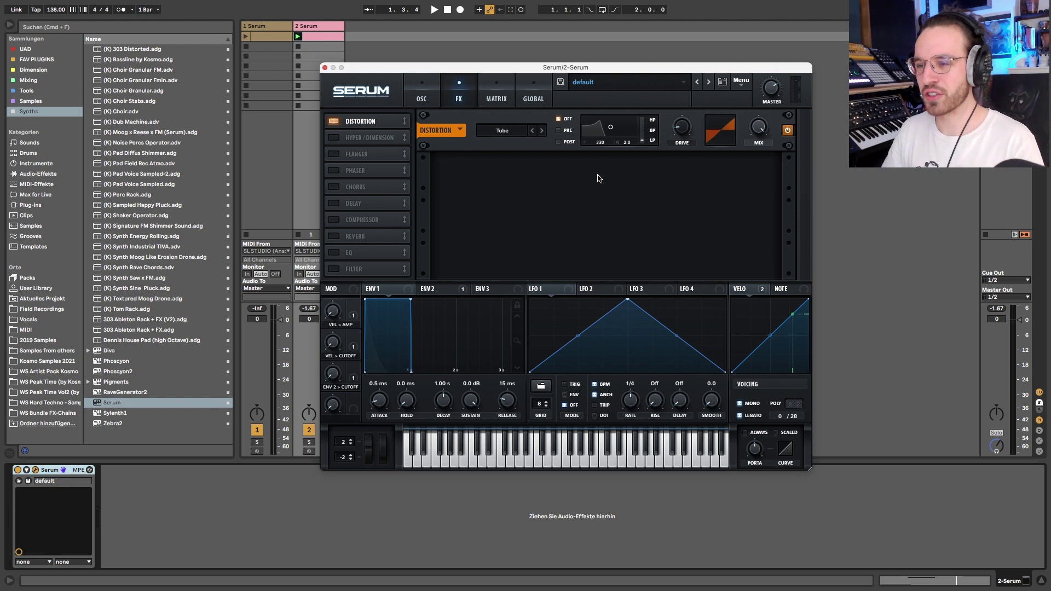
- Set the distortion type to Tape Sat. with its filter in POST mode, shaped as a low-pass at 13290 with resonance 0.2
left_click(560, 143)
left_click_drag(614, 130, 665, 137)
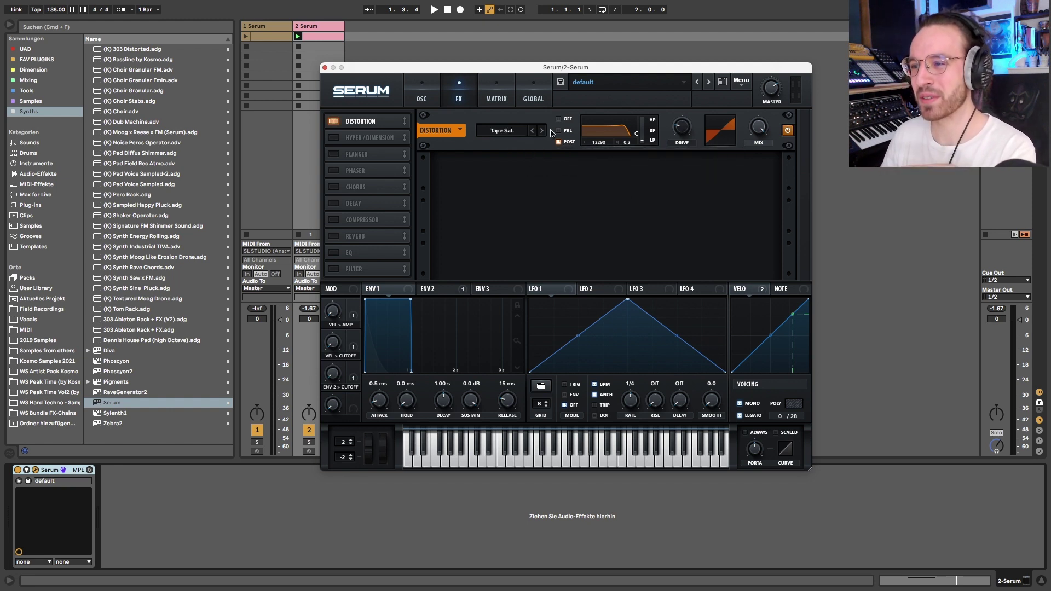
left_click_drag(637, 136, 652, 137)
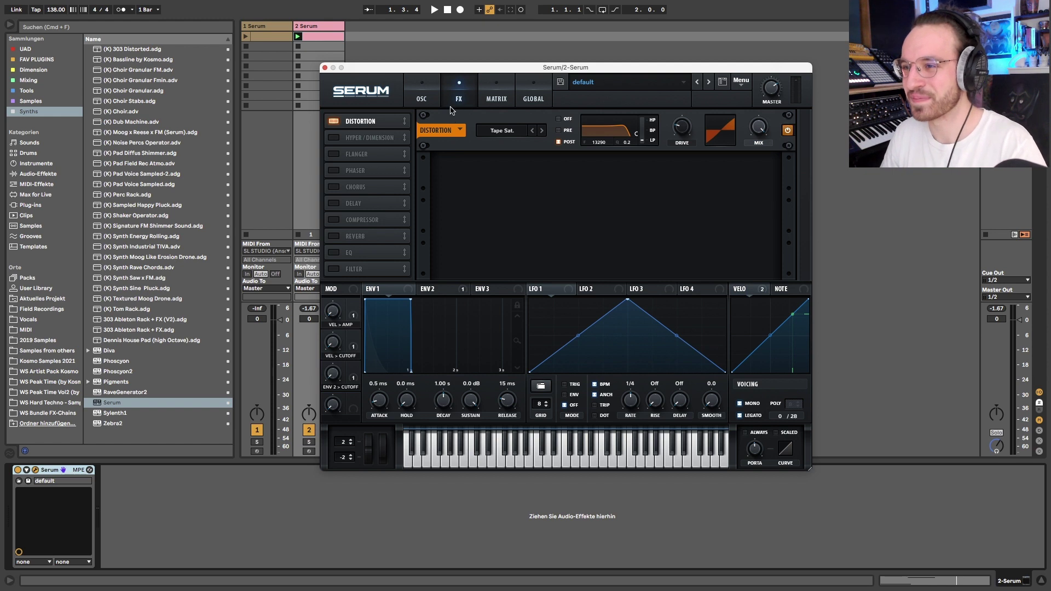
- Adjust the distortion drive and compare the Tube type against Tape Sat. during playback, ending on Tape Sat
left_click(310, 26)
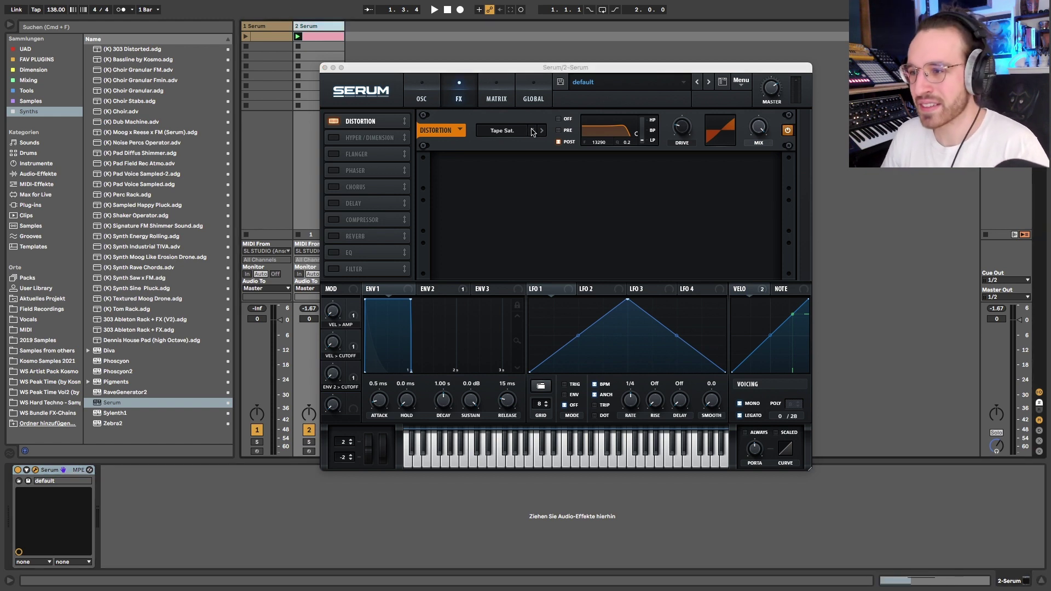
mouse_move(690, 134)
left_mouse_down()
mouse_move(683, 102)
mouse_move(687, 121)
left_mouse_up()
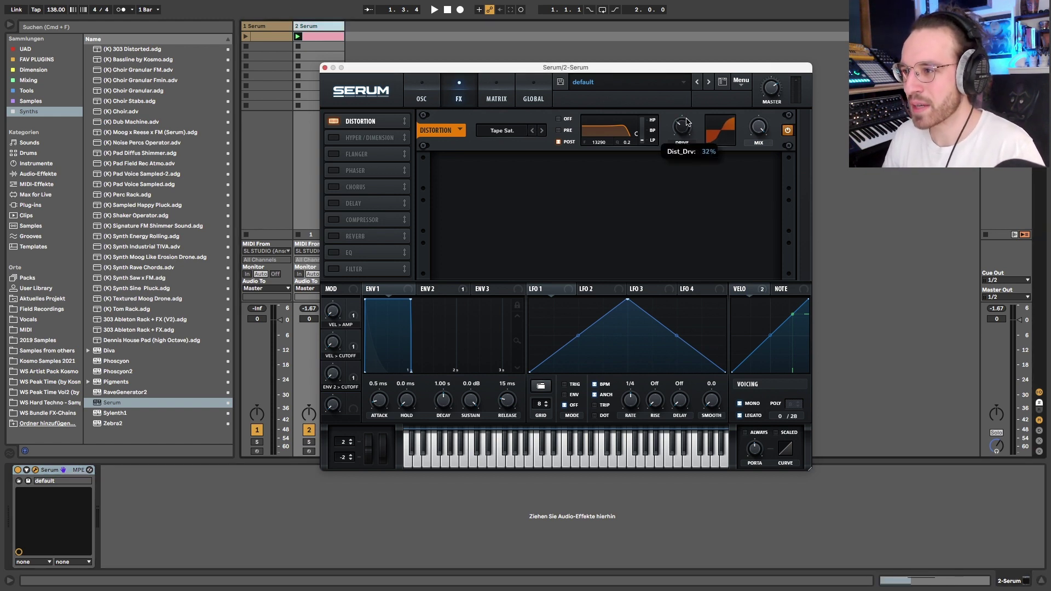
left_click(542, 131)
left_click_drag(682, 135, 678, 84)
key("space")
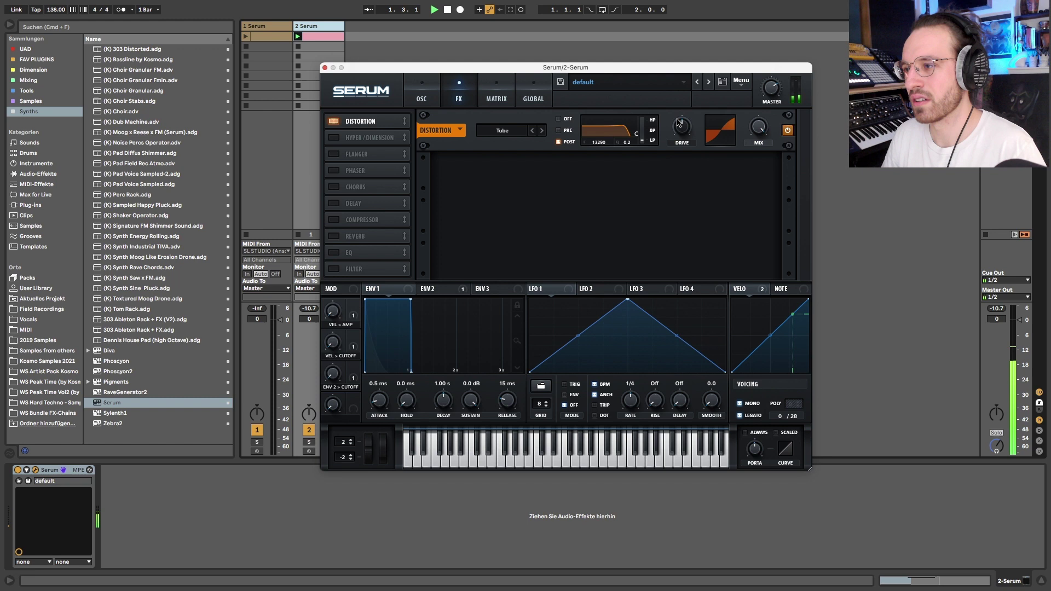
key("space")
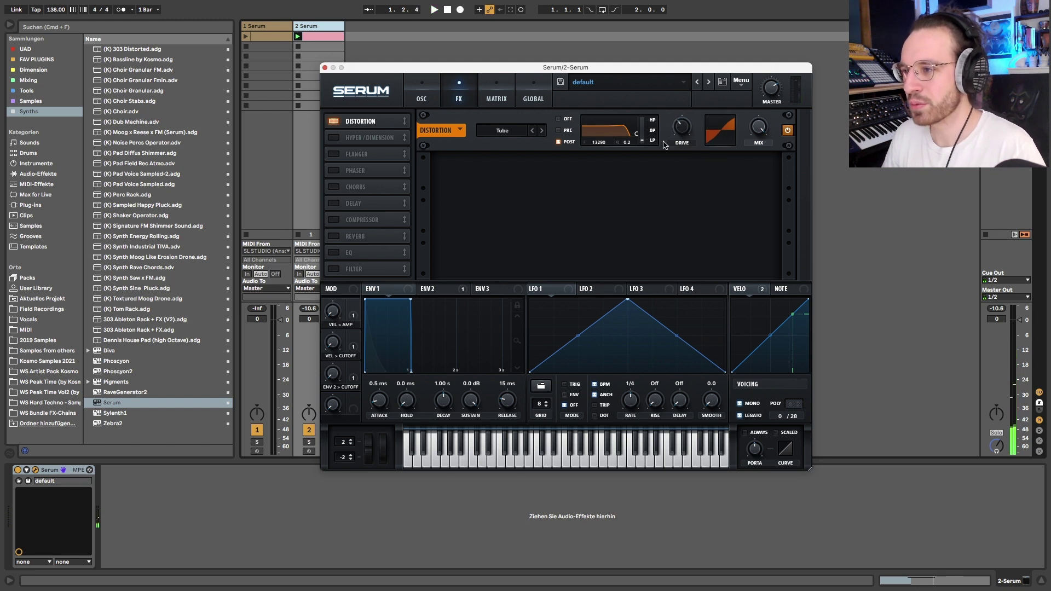
left_click(532, 130)
key("space")
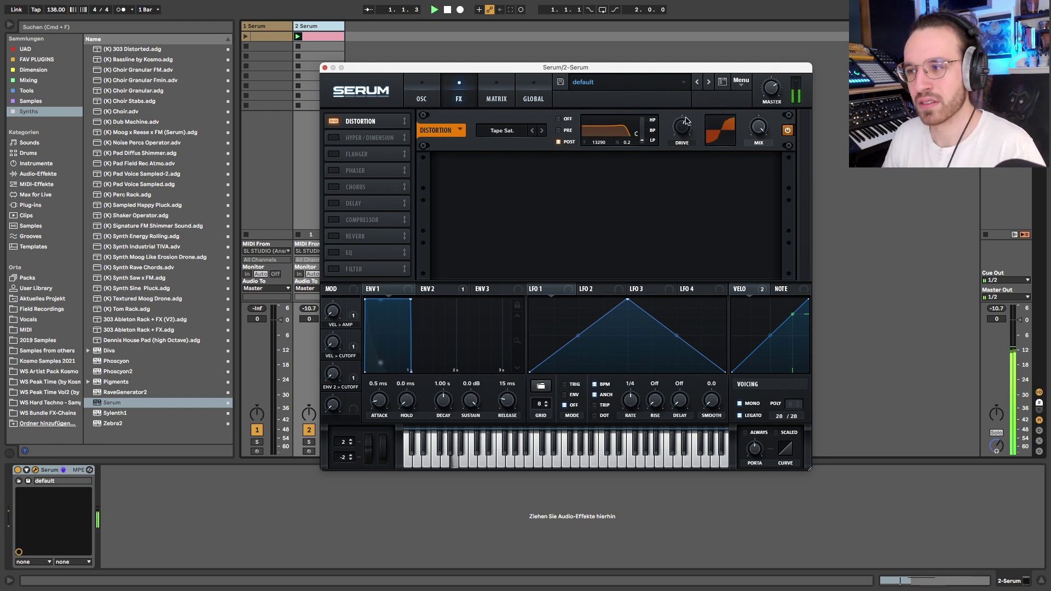
key("space")
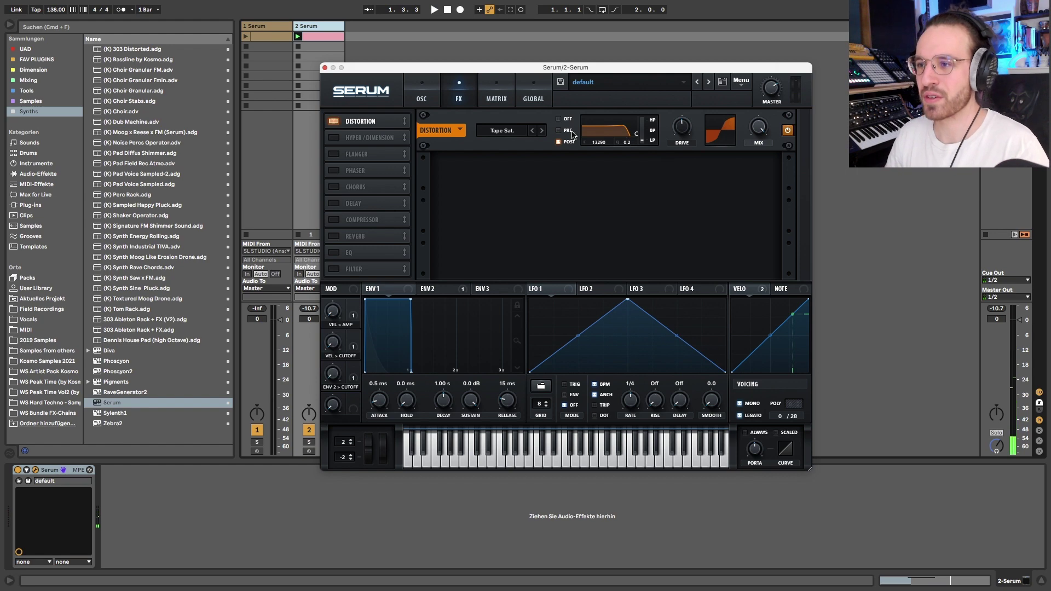
- Check the oscillator settings, then play the clip and bypass the distortion to compare the sound
left_click(432, 102)
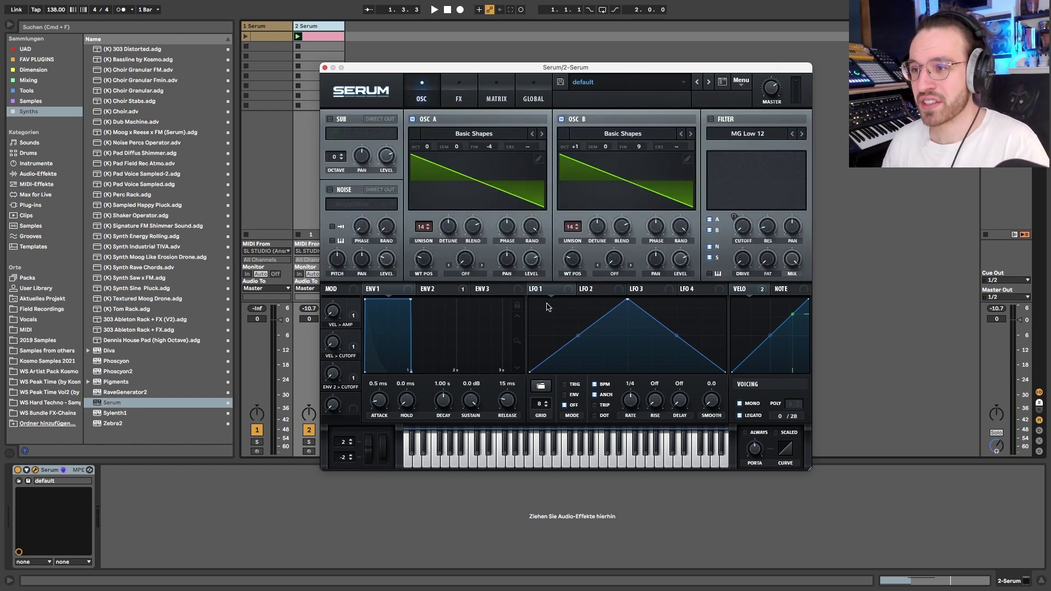
left_click(460, 98)
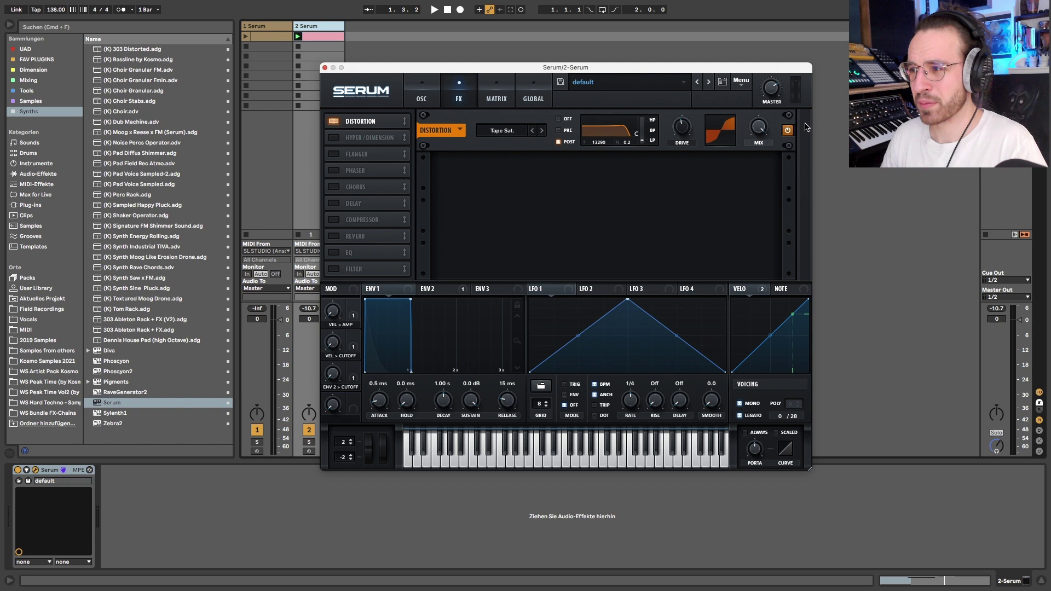
key("space")
left_click(787, 130)
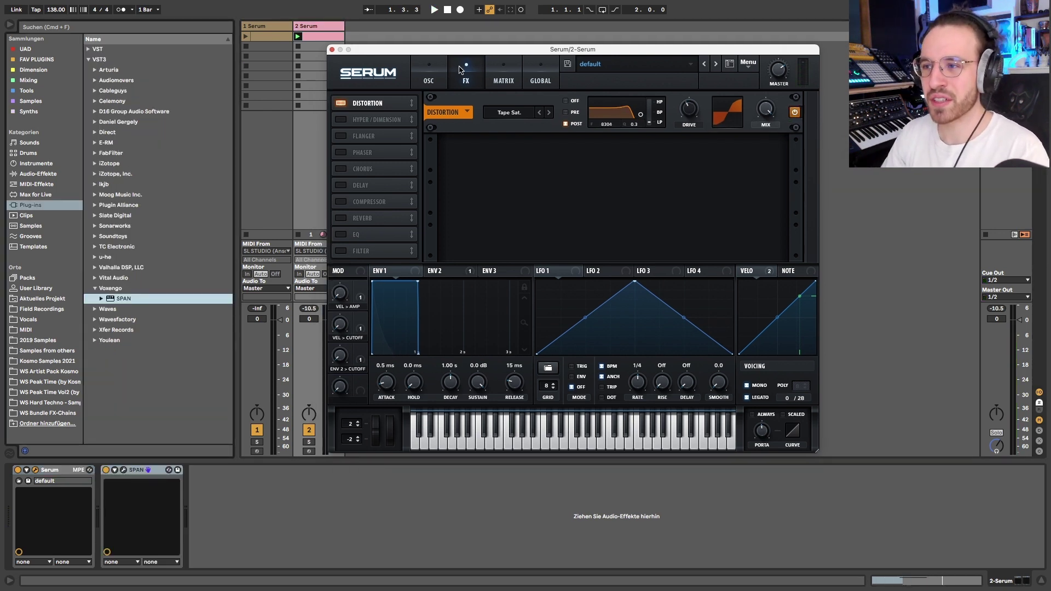
- Change oscillator A's warp mode to Bend - and raise its warp amount
left_click(429, 74)
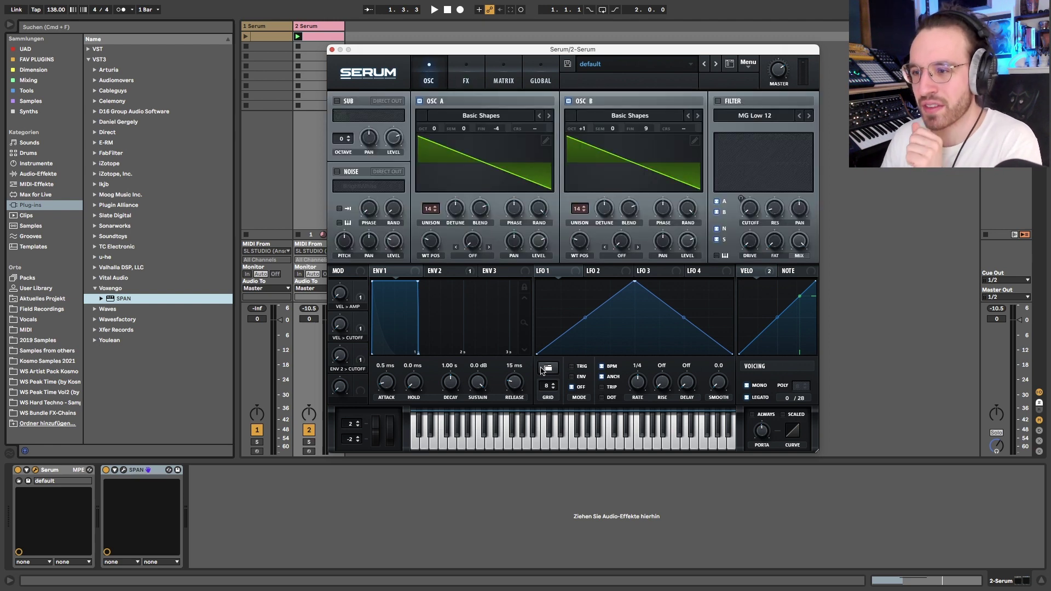
left_click(472, 255)
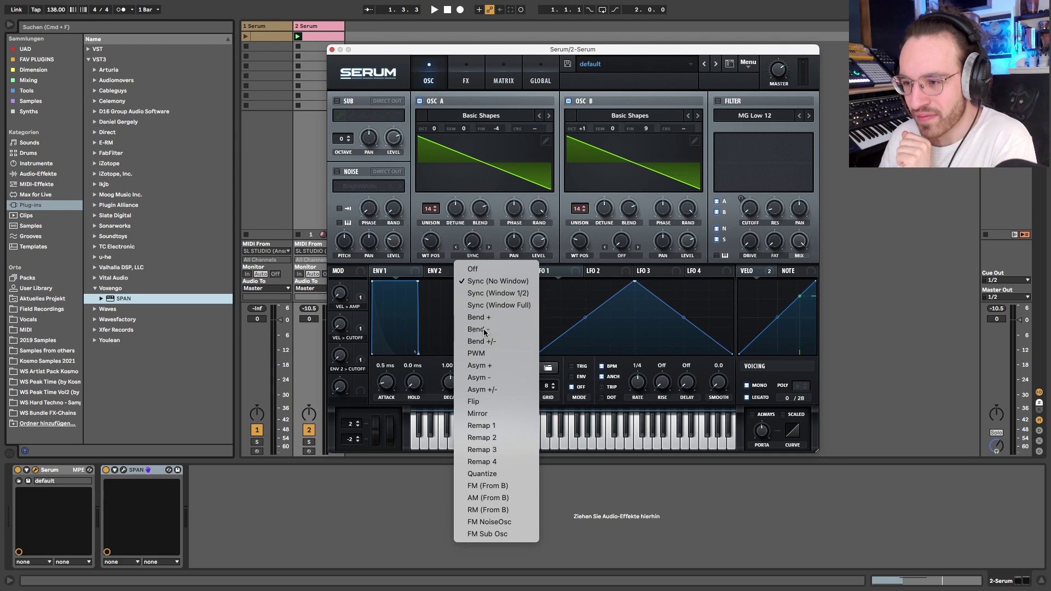
left_click(479, 329)
left_click_drag(472, 241, 476, 146)
- Change oscillator B's warp mode to Bend -, raise its warp amount to bend the saw strongly, and play the clip
left_click(630, 253)
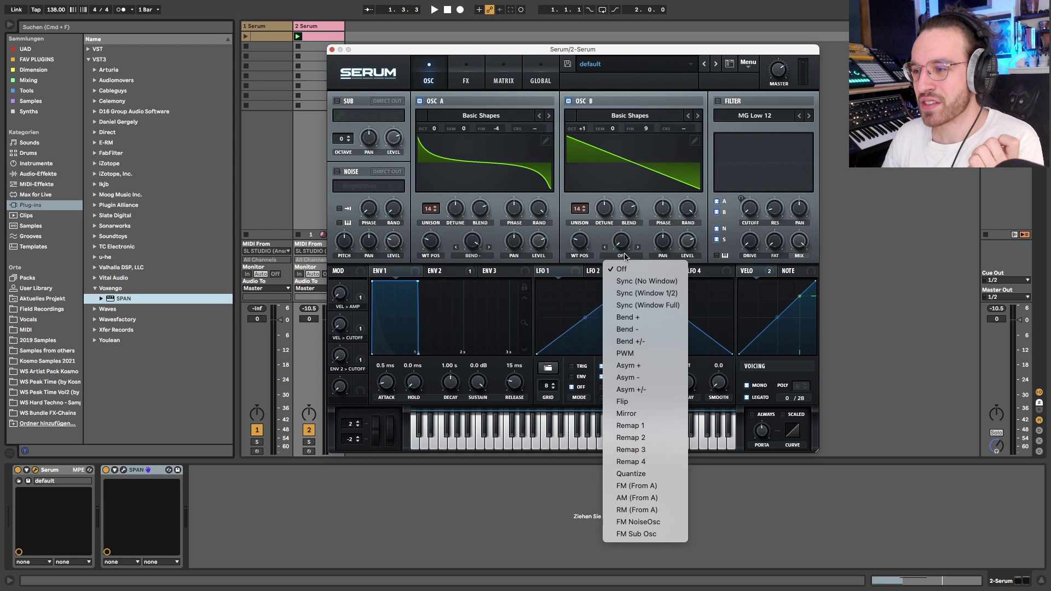
left_click(642, 329)
left_click_drag(620, 240, 624, 130)
key("space")
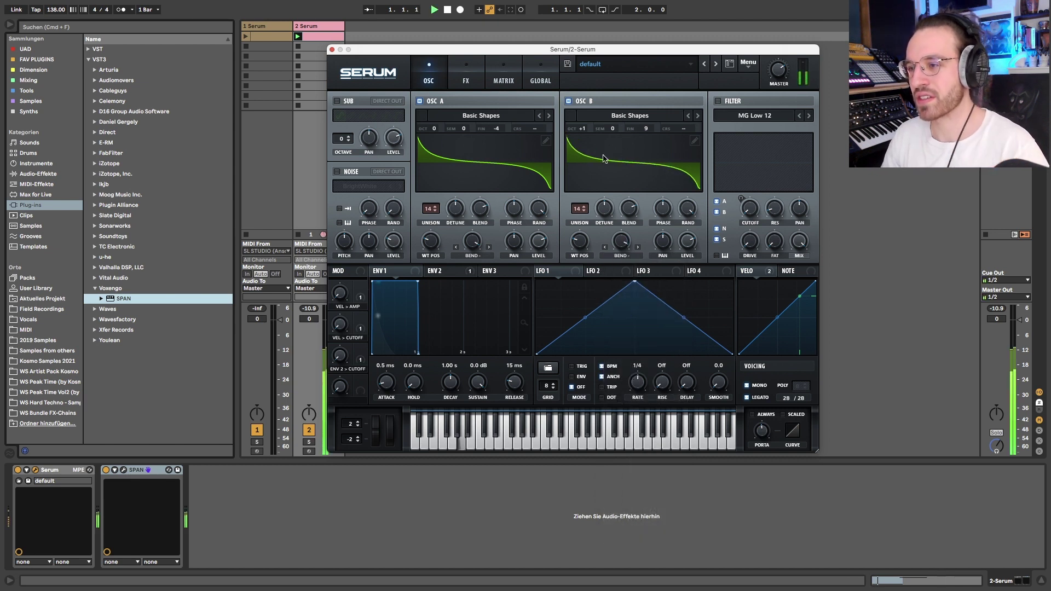
- Lower the Bend - warp amounts on both oscillators, then raise them back up to compare the waveforms
left_click_drag(472, 241, 472, 260)
left_click_drag(621, 248, 618, 356)
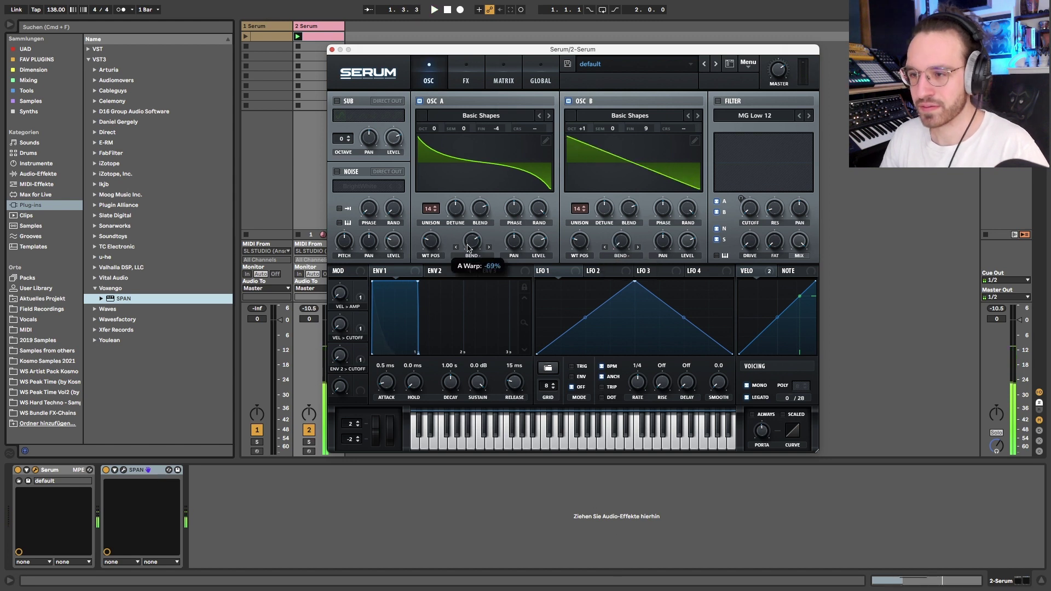
double_click(472, 242)
left_click_drag(472, 242, 529, 37)
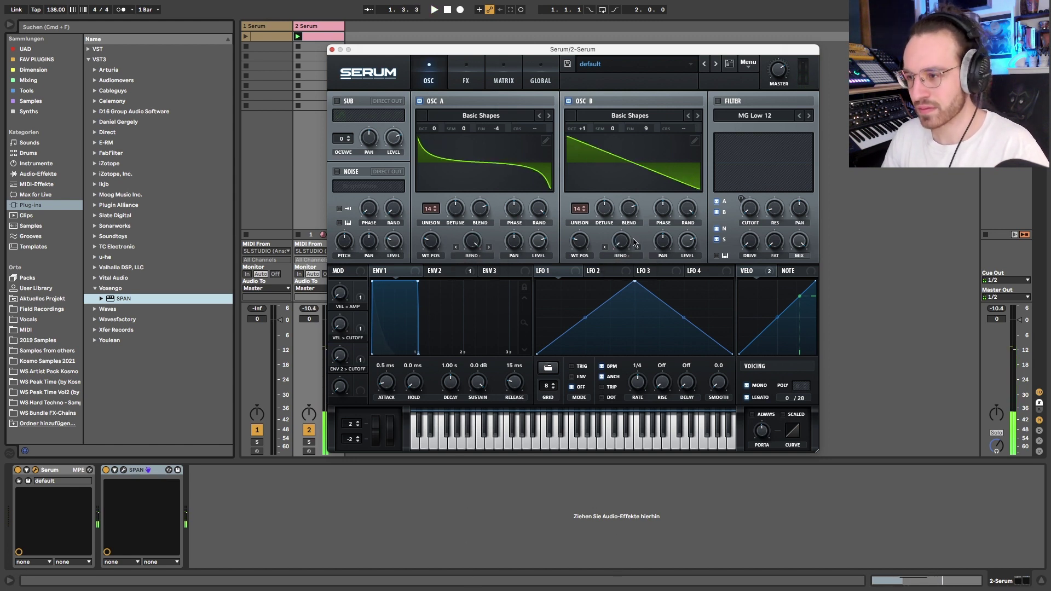
left_click_drag(620, 242, 719, 5)
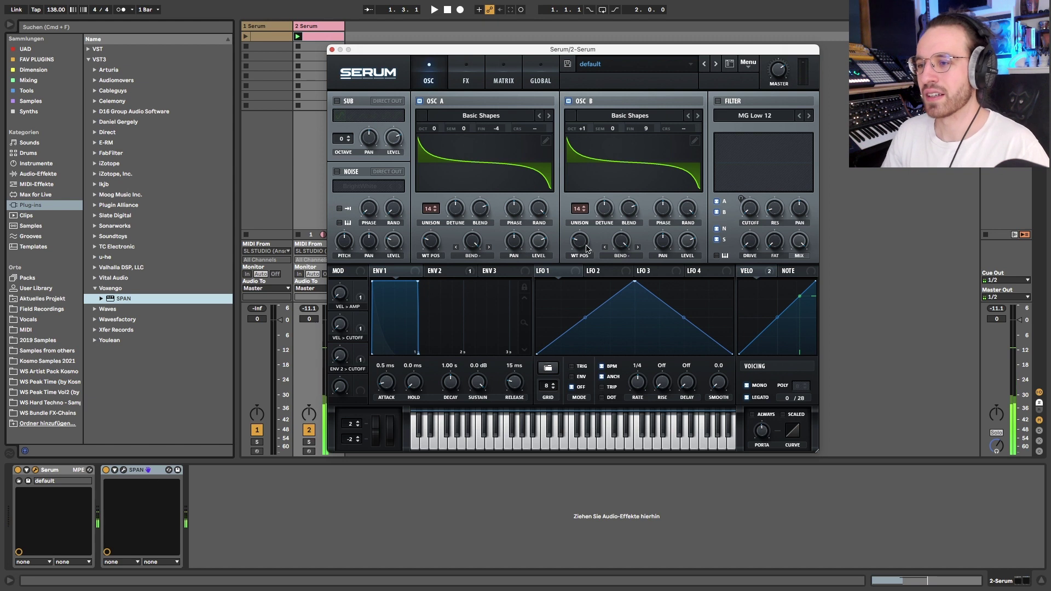
- Reduce the Bend - warp on oscillators A and B to a matching moderate amount and audition the clip
mouse_move(464, 246)
left_click_drag(465, 246, 464, 304)
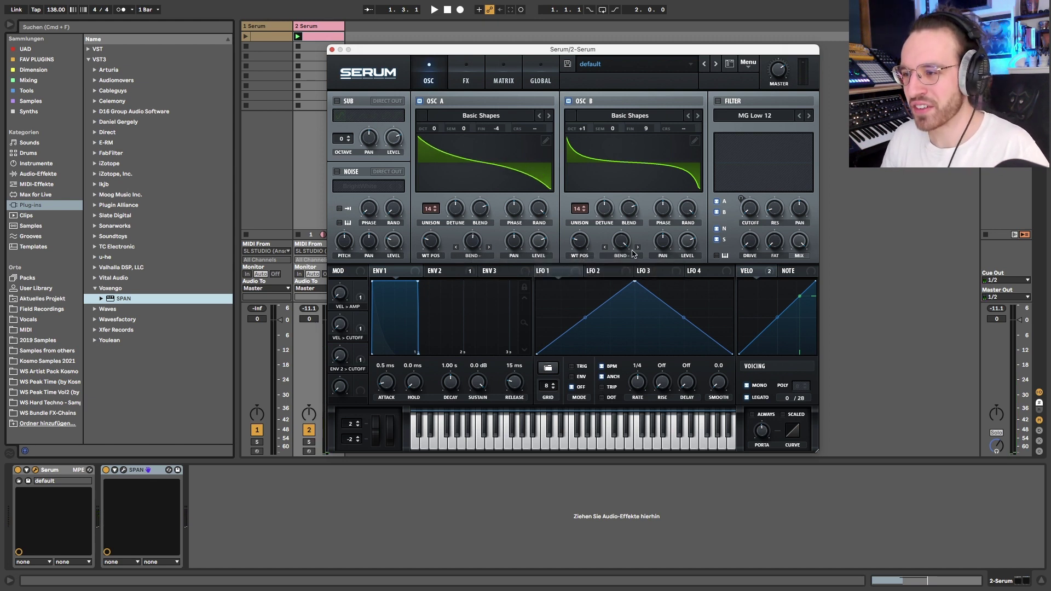
left_click_drag(613, 237, 614, 296)
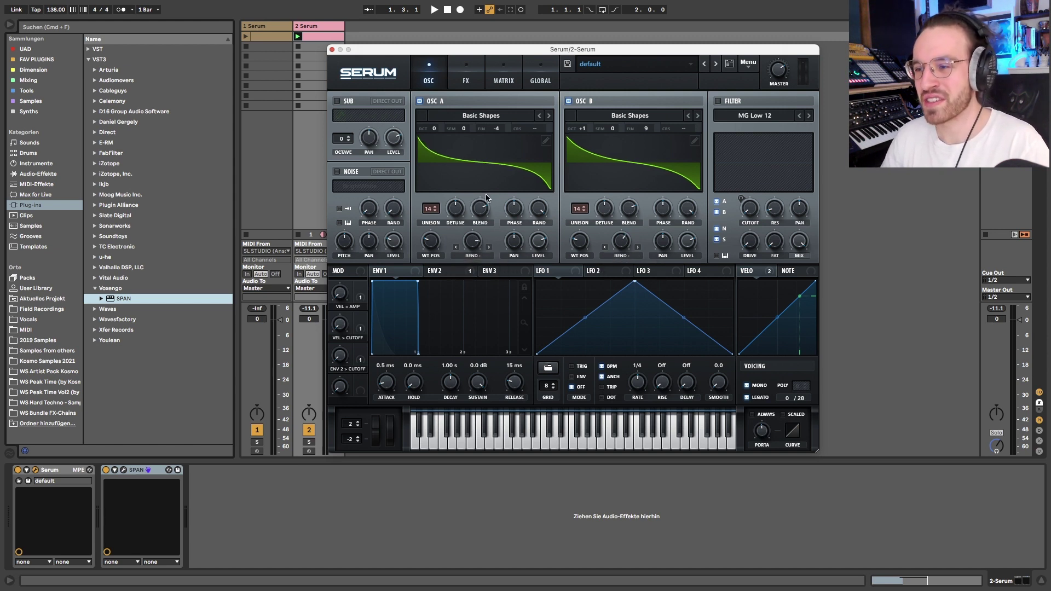
key("space")
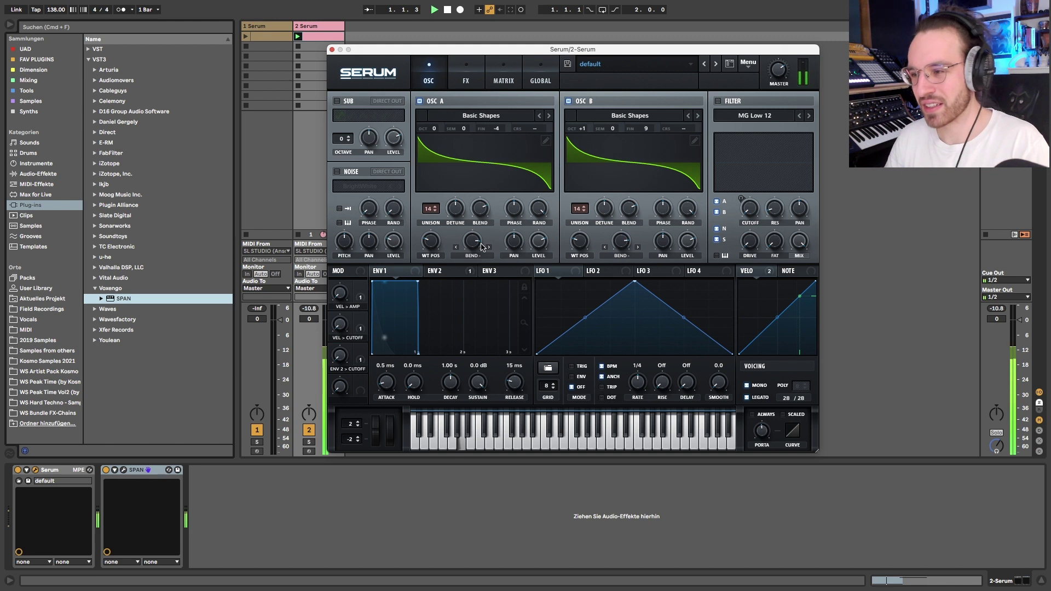
key("space")
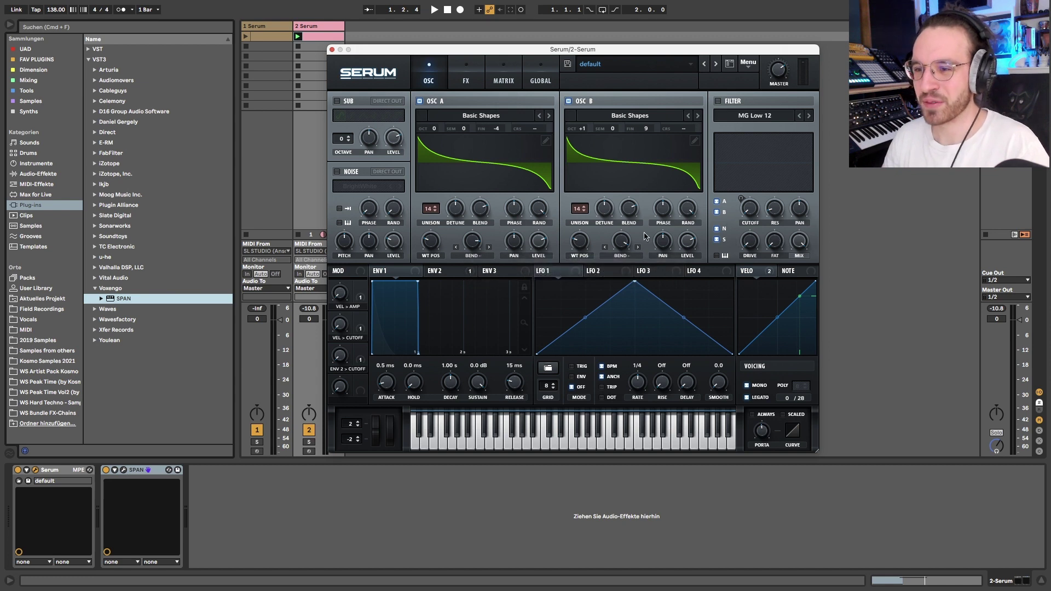
key("space")
key("space")
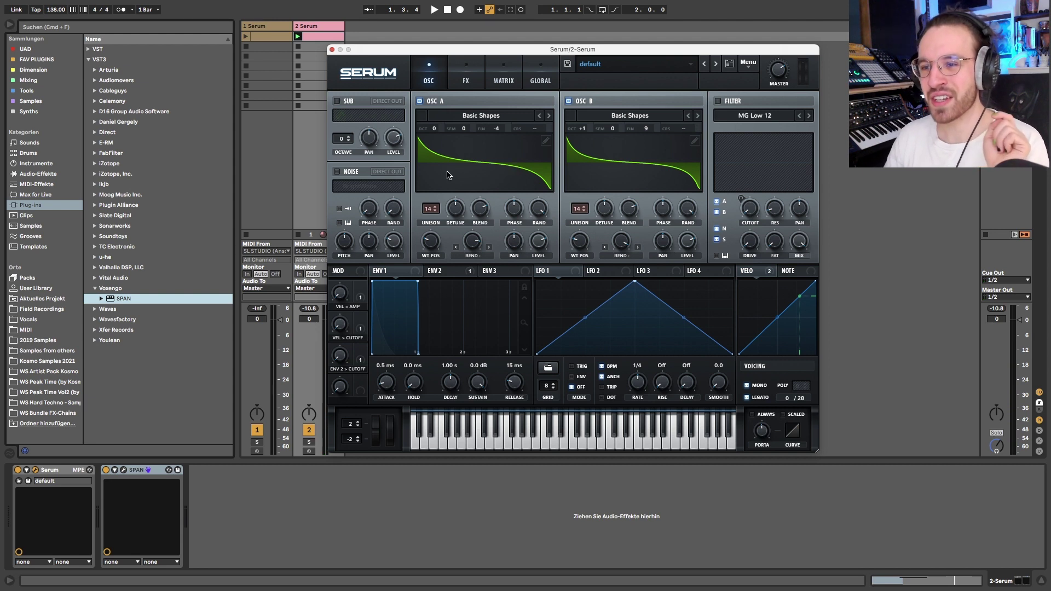
- Enable the Delay effect, set its filter to 1436 with width 3.4 and its mix to 40%, and play the clip
left_click(465, 78)
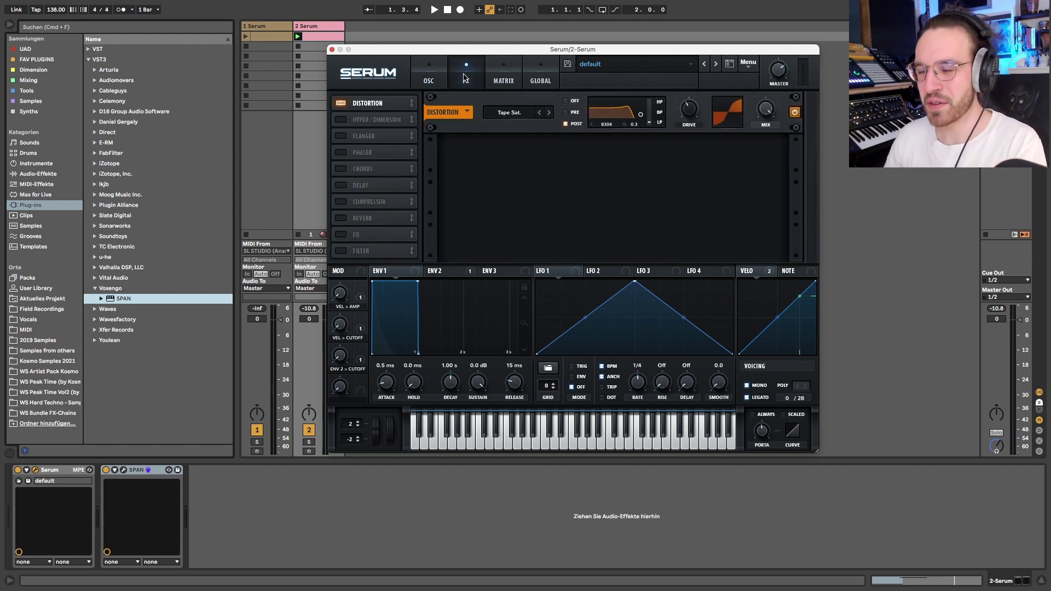
left_click(341, 186)
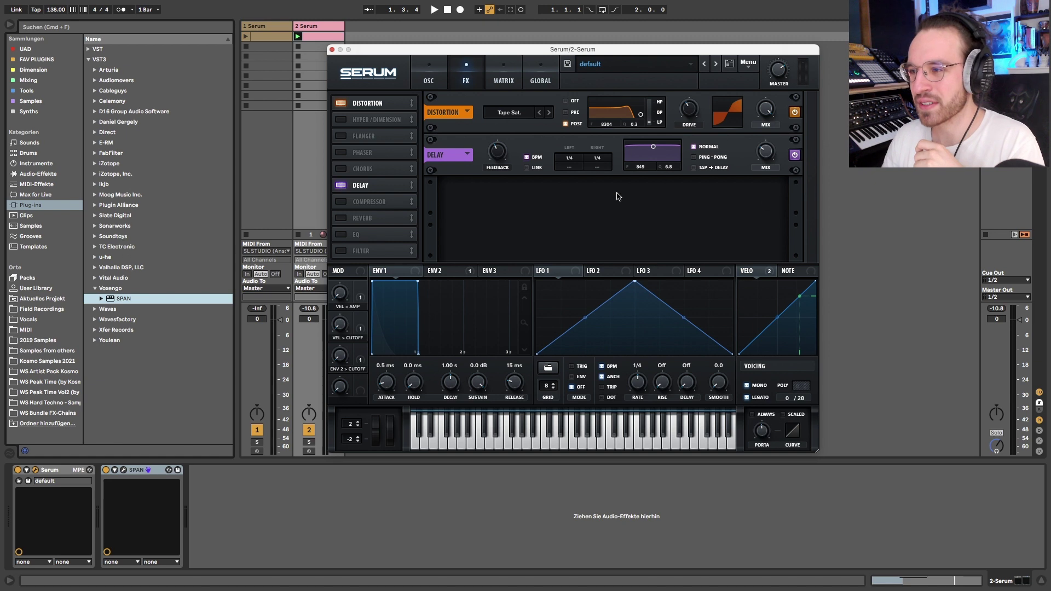
left_click_drag(653, 149, 659, 158)
left_click_drag(765, 151, 763, 157)
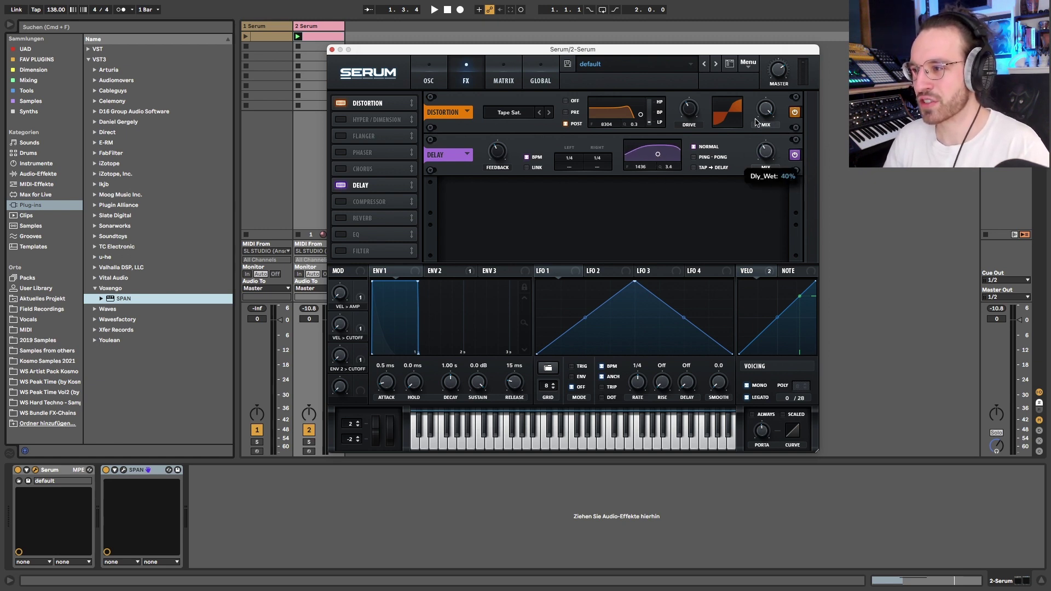
key("space")
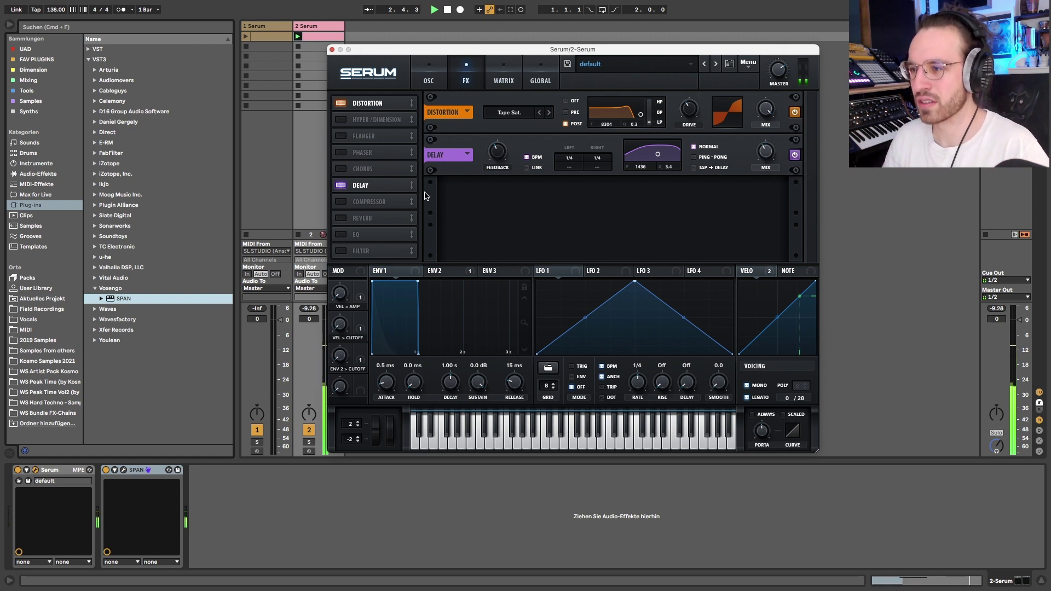
key("space")
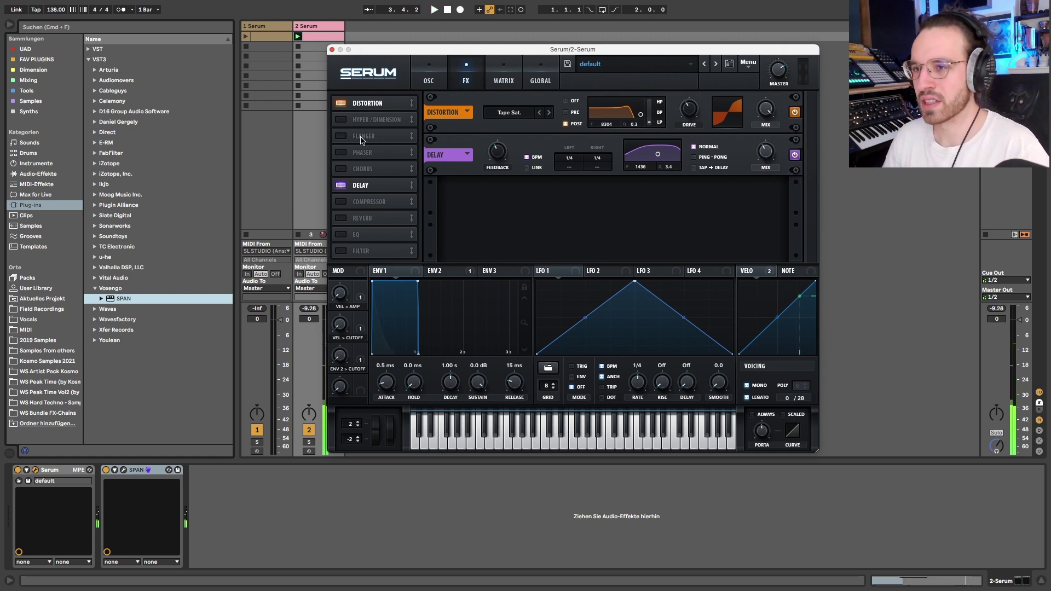
- Offset the delay's right-channel time to 1.107 for a wider stereo echo and audition the clip
left_click(278, 27)
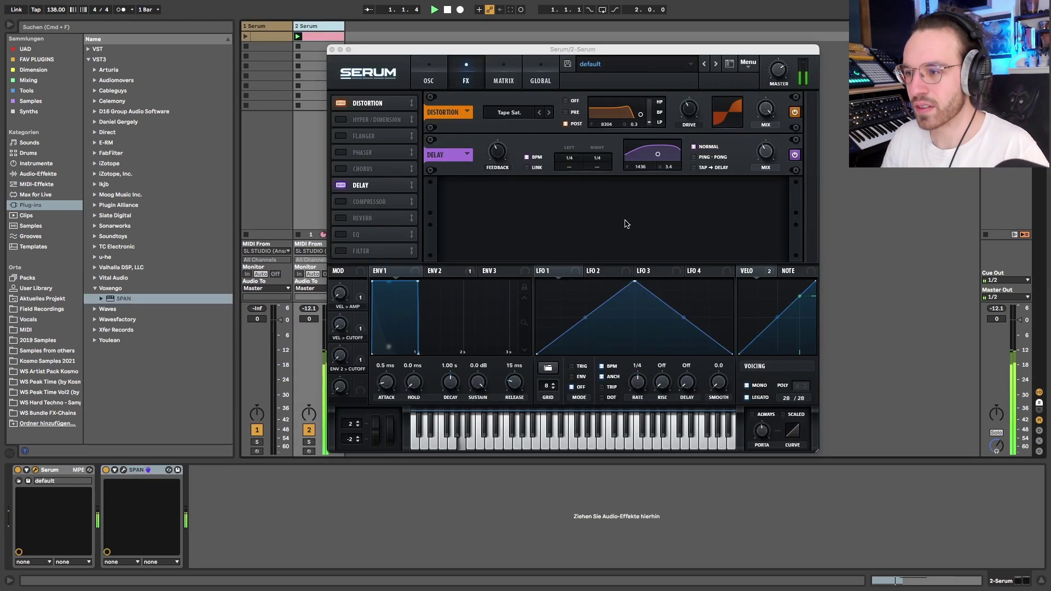
key("space")
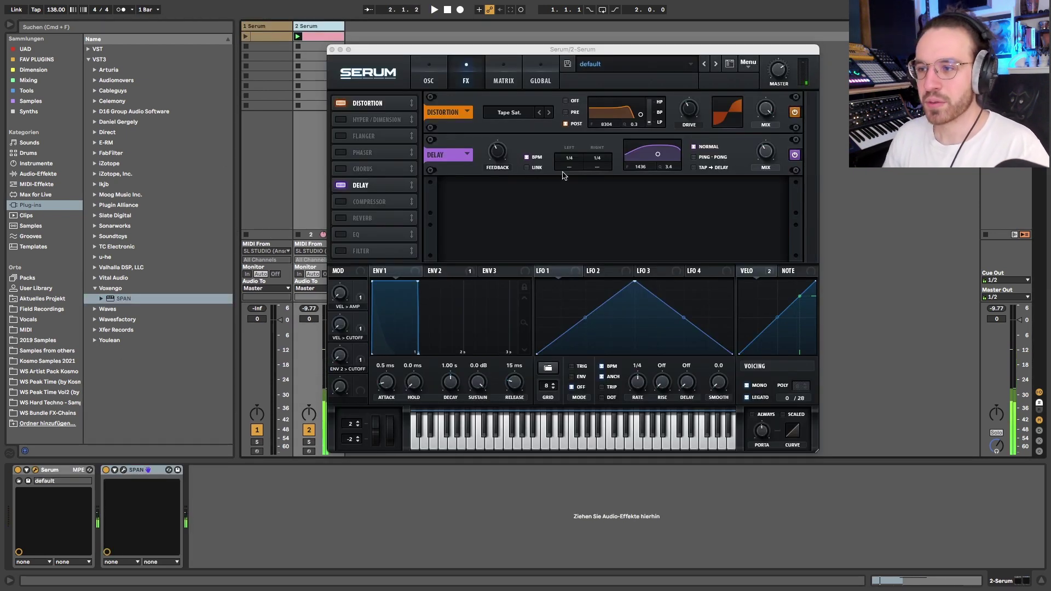
mouse_move(603, 169)
left_mouse_down()
mouse_move(610, 158)
mouse_move(602, 169)
left_mouse_up()
key("space")
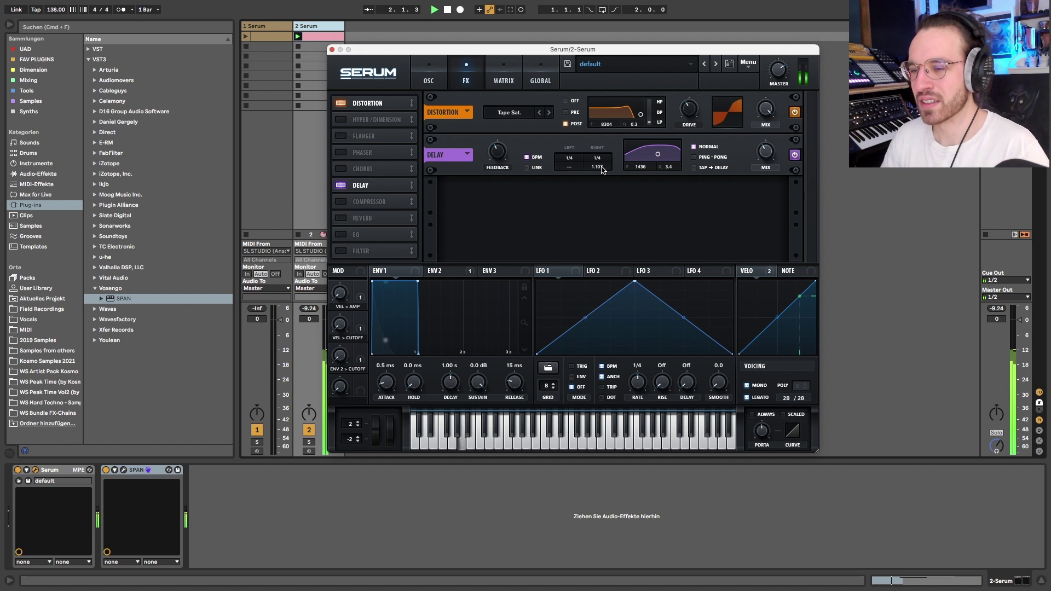
key("space")
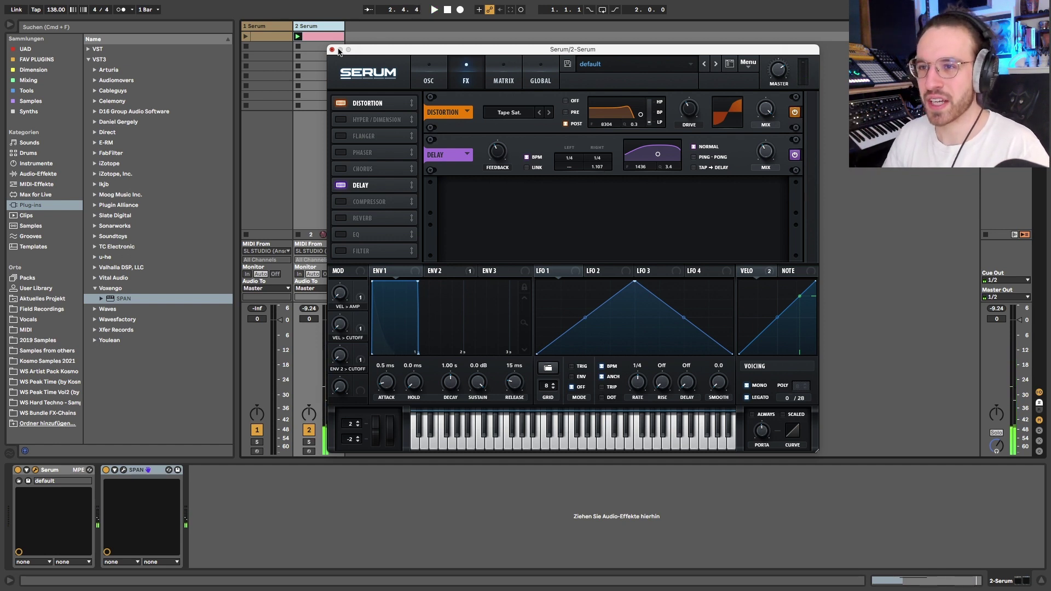
- Extend the lead clip's loop length to two bars and play it to hear the delay tail
left_click(324, 37)
double_click(325, 41)
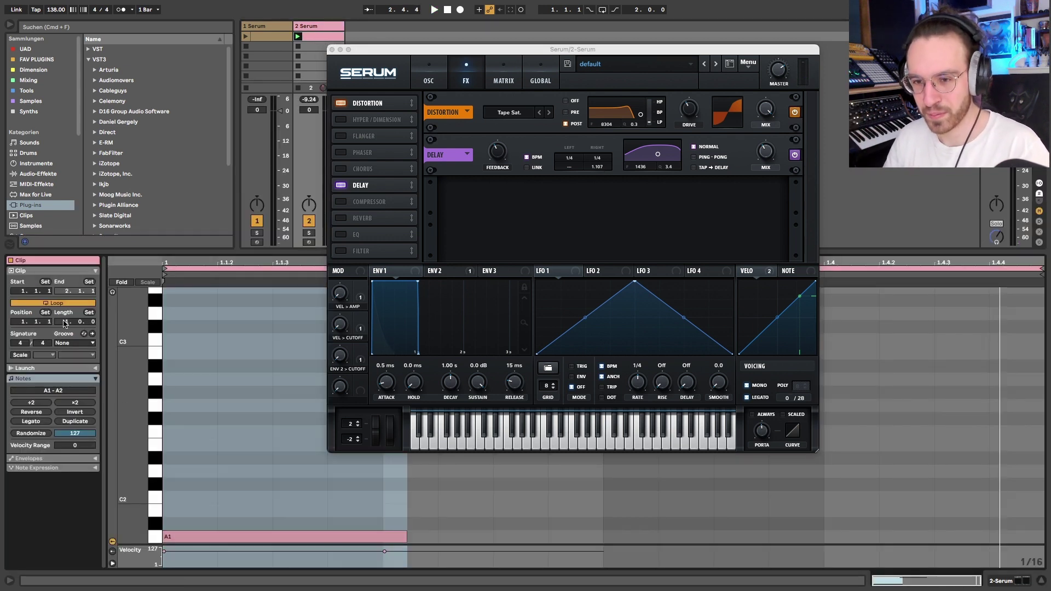
left_click_drag(64, 324, 64, 315)
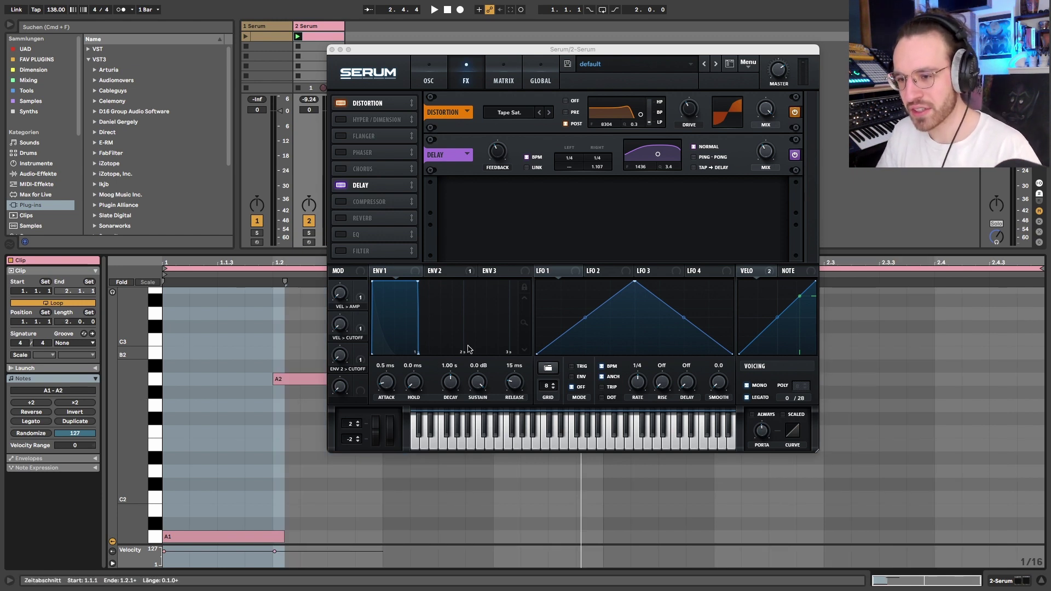
key("shift+Tab")
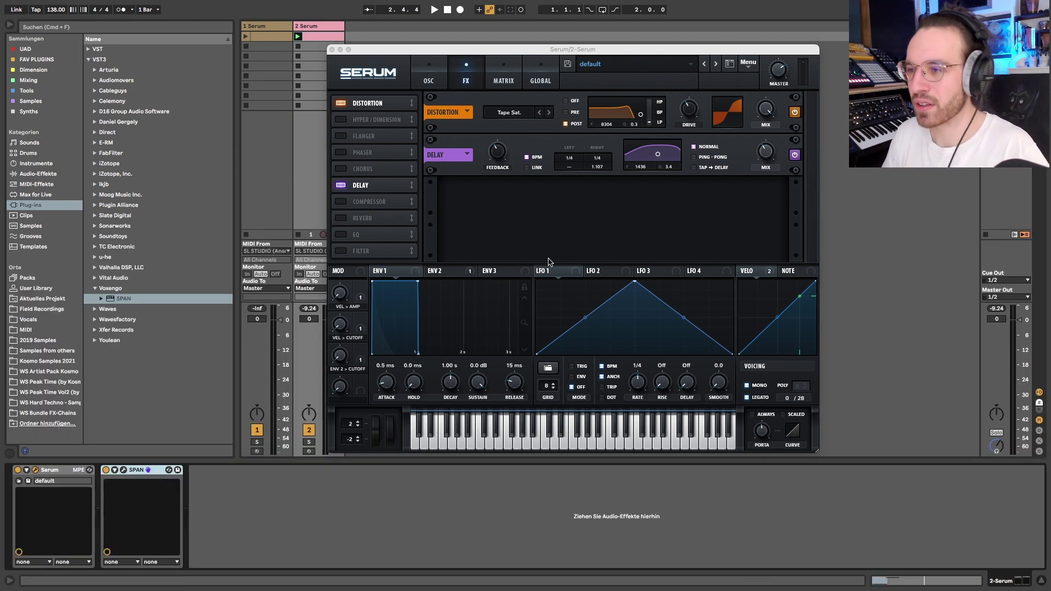
key("space")
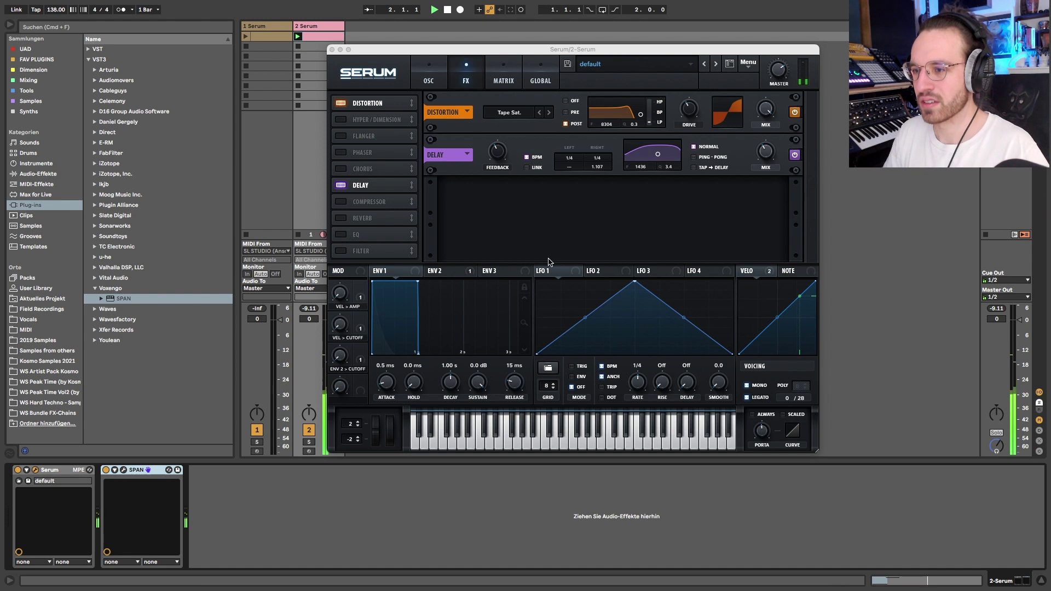
- Enable the MG Low 12 filter on the oscillators and raise its cutoff while auditioning the clip
left_click(433, 81)
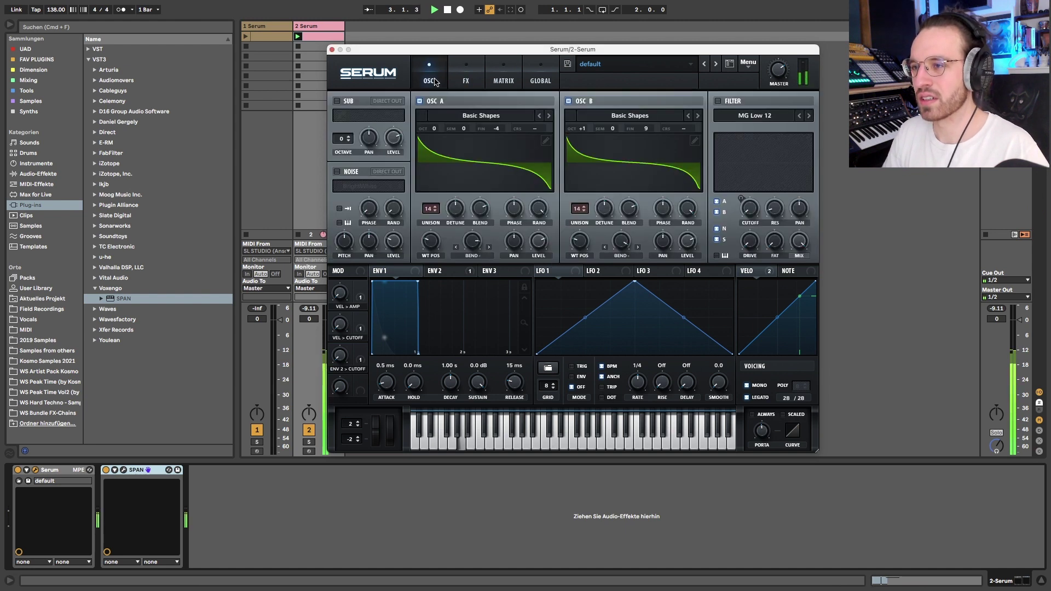
key("space")
left_click(717, 100)
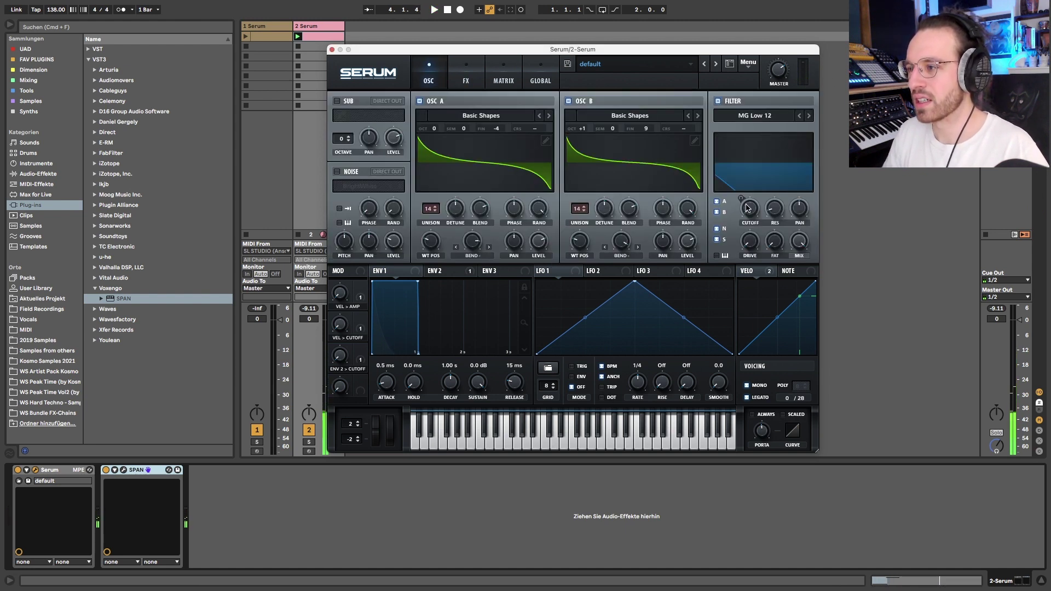
left_click_drag(746, 206, 746, 139)
key("space")
left_click_drag(753, 212, 754, 217)
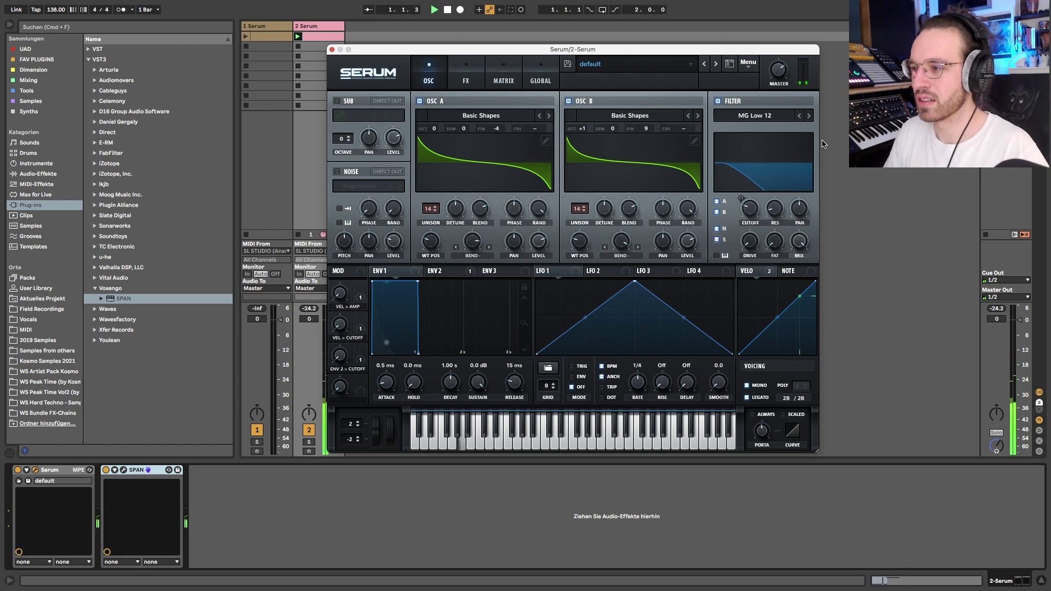
- Switch the filter type to MG Low 18 and readjust its cutoff to a fairly high setting
left_click(808, 115)
left_click_drag(750, 208, 745, 154)
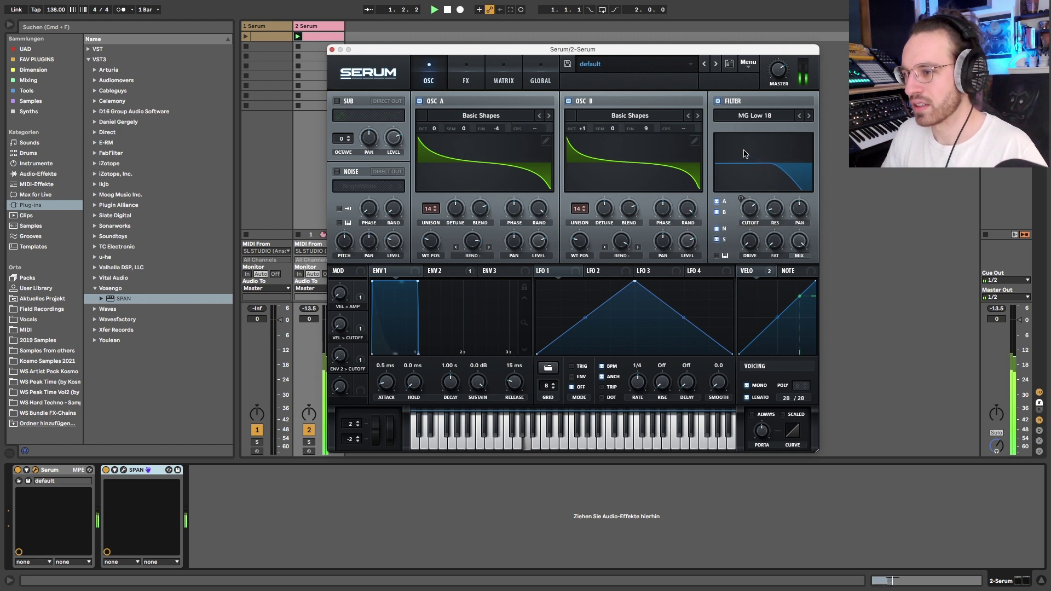
key("space")
mouse_move(750, 208)
left_mouse_down()
mouse_move(751, 195)
mouse_move(749, 222)
left_mouse_up()
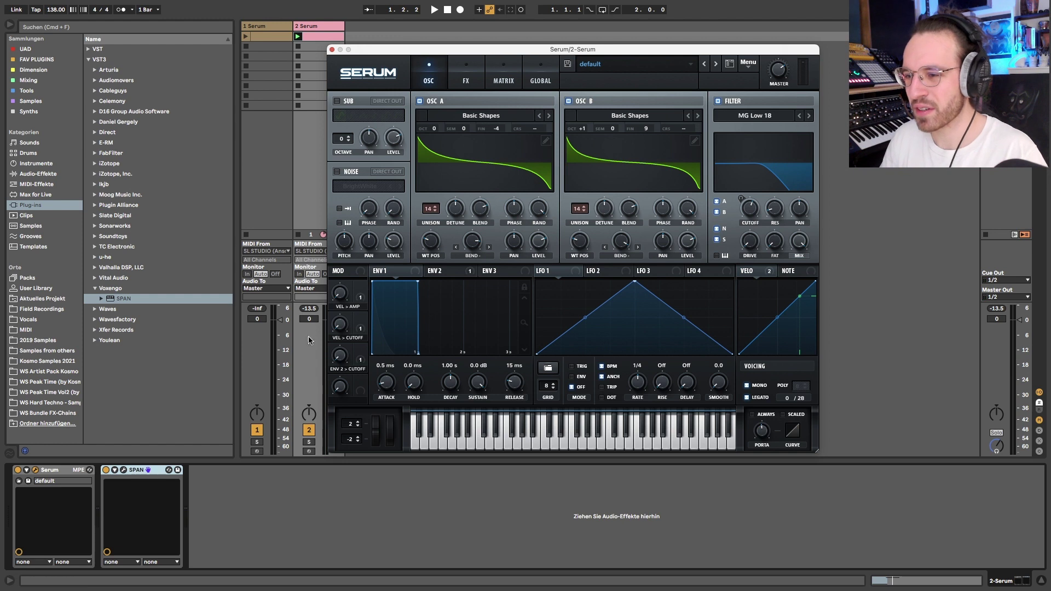
- Shorten Envelope 2's decay to 264 ms and audition its effect on the filter cutoff
left_click(452, 272)
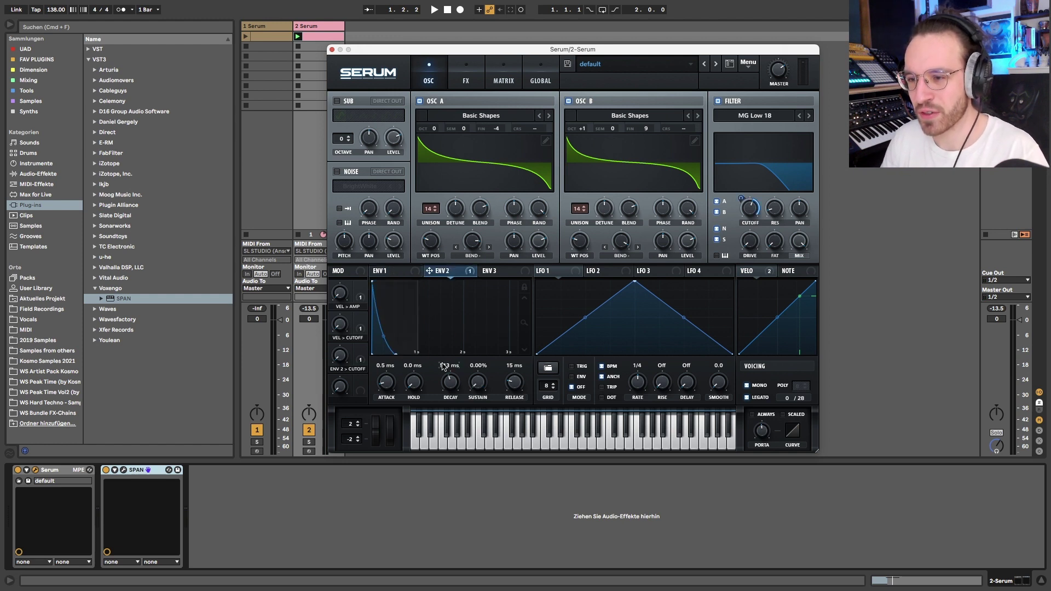
left_click_drag(444, 366, 444, 378)
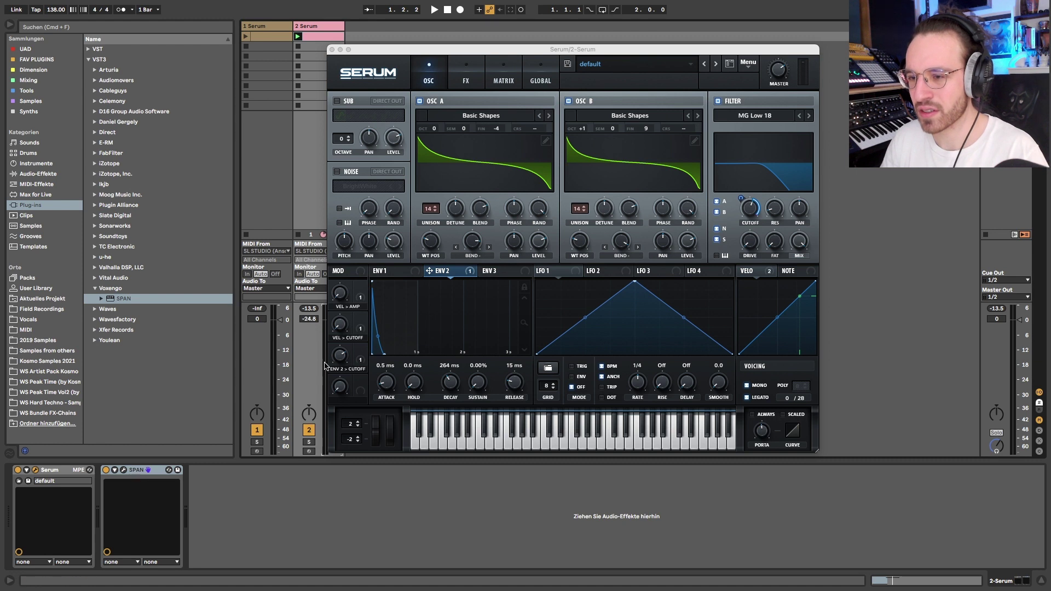
key("space")
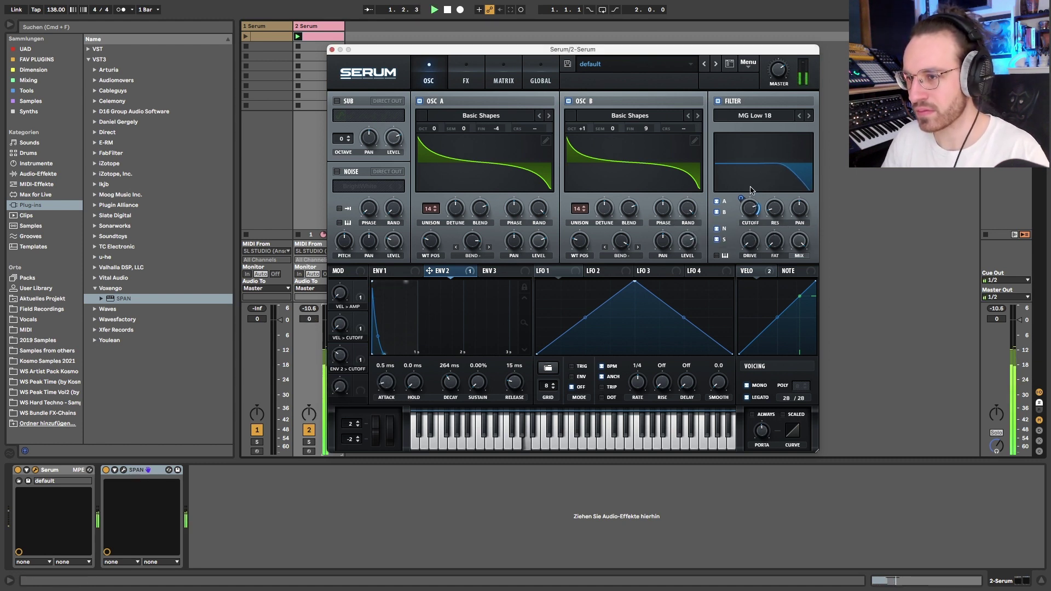
key("space")
- Add four eighth-note A1 notes to the clip from beat 2.3 to the end of bar 2
left_click(332, 49)
double_click(328, 36)
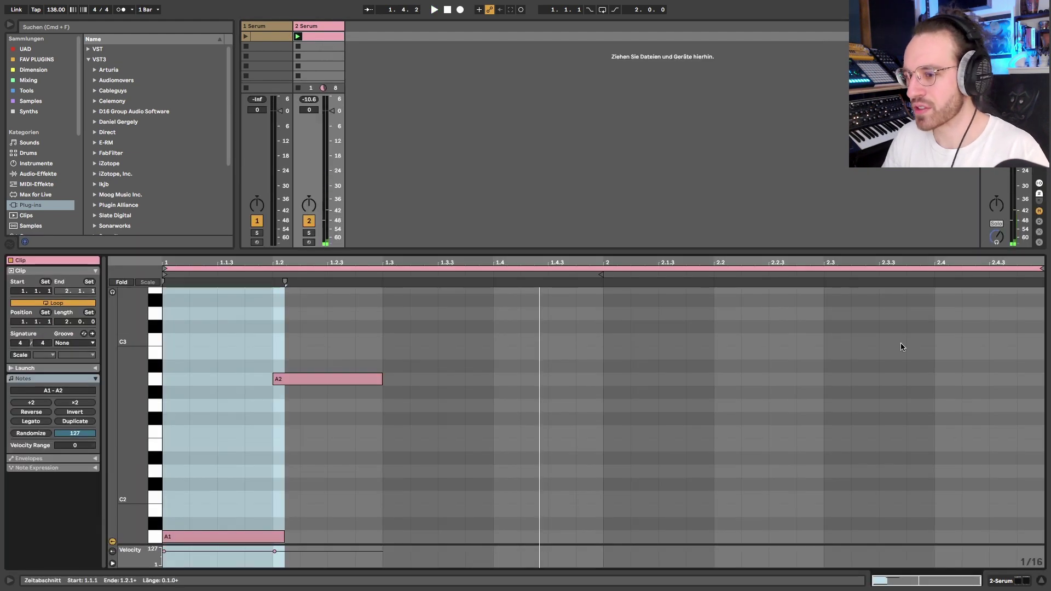
double_click(833, 537)
key("shift+Right")
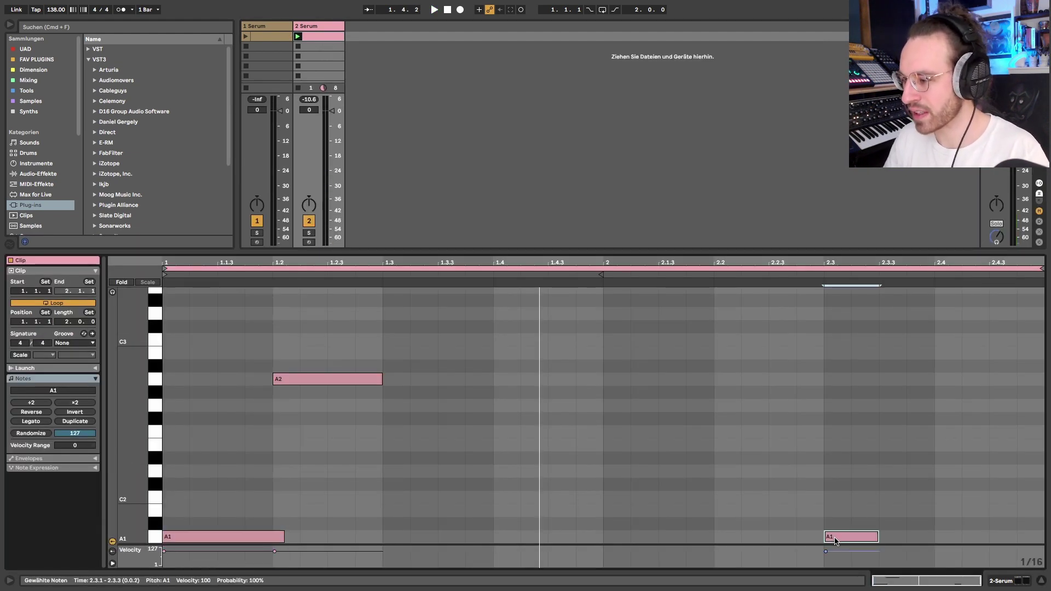
key("super+d")
key("super+d")
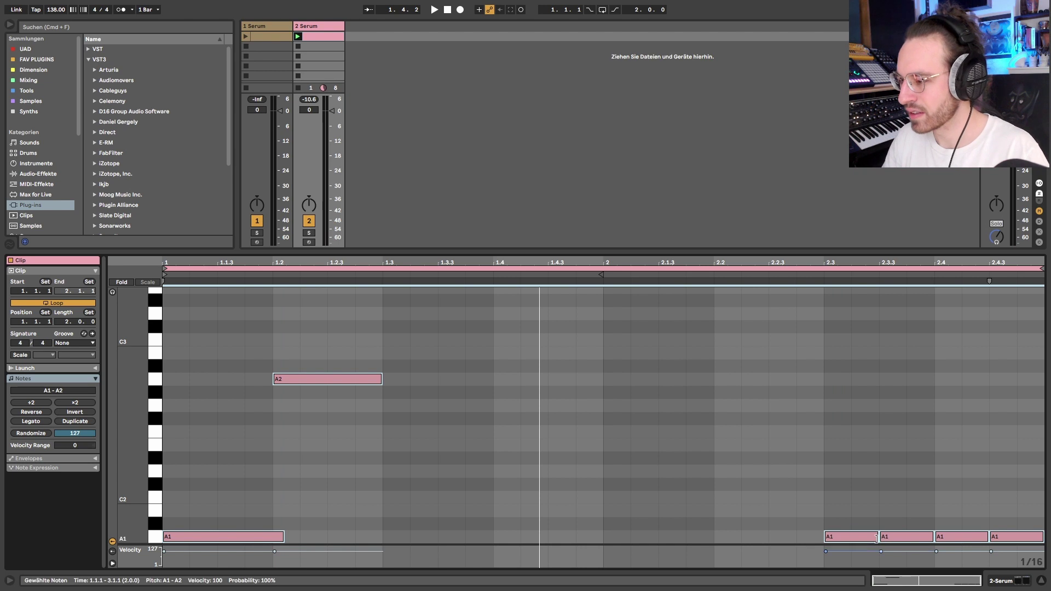
- Shorten the four A1 notes at the end of the clip slightly to leave gaps between them, and play the clip
mouse_move(1036, 589)
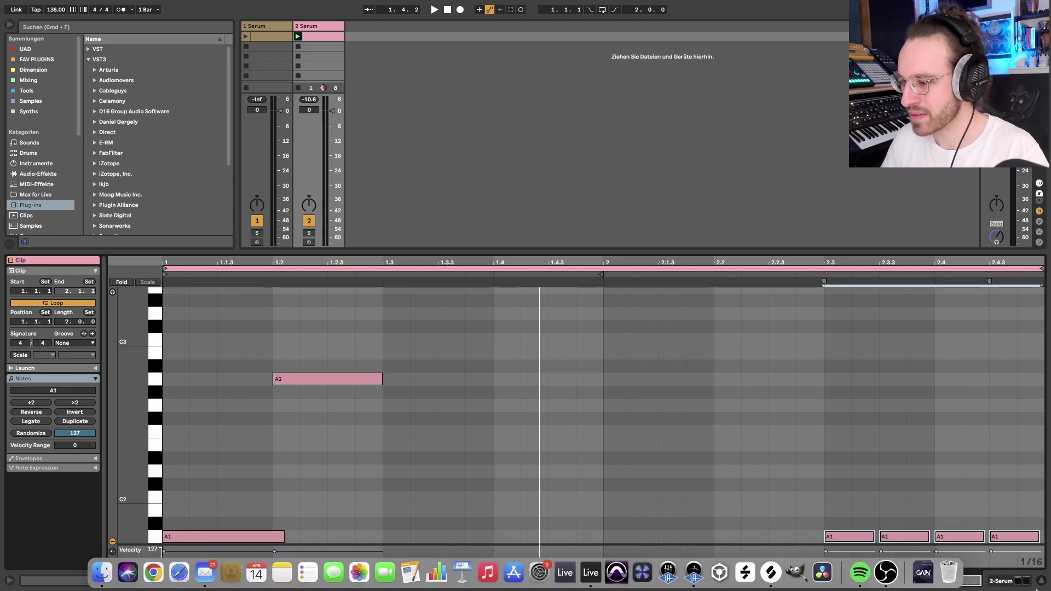
key("shift+super+Left")
key("shift+super+Left")
key("space")
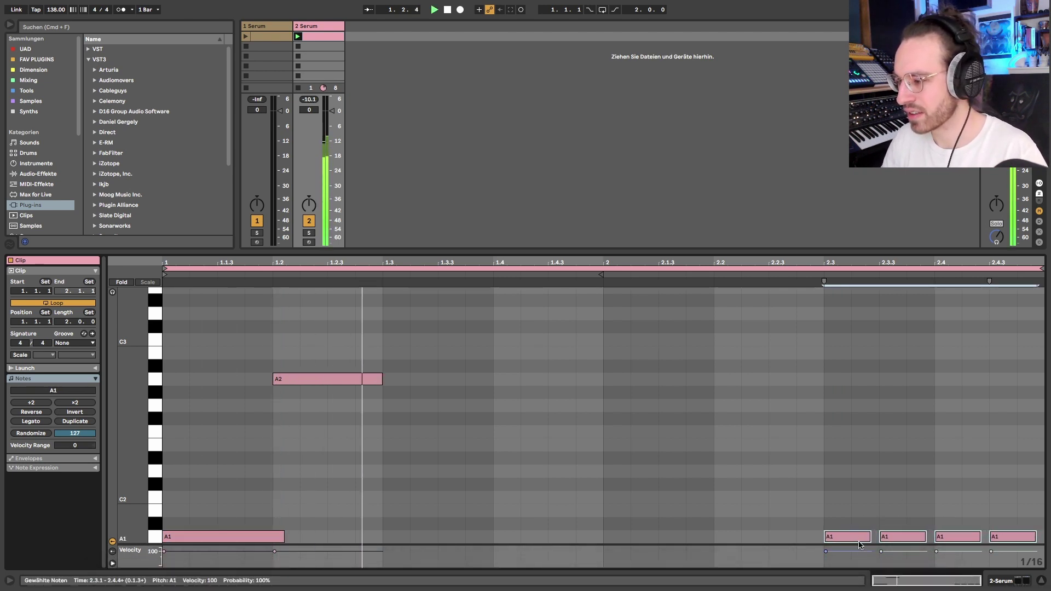
key("shift+super+Left")
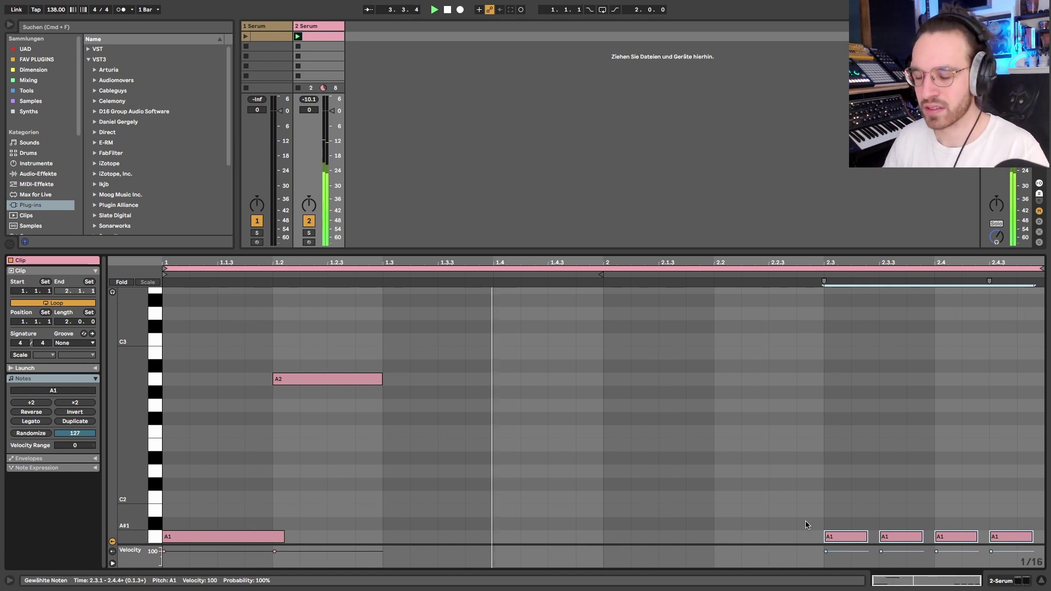
- Set Envelope 1's release in Serum to 63 ms while the clip plays
key("shift+Tab")
left_click(36, 470)
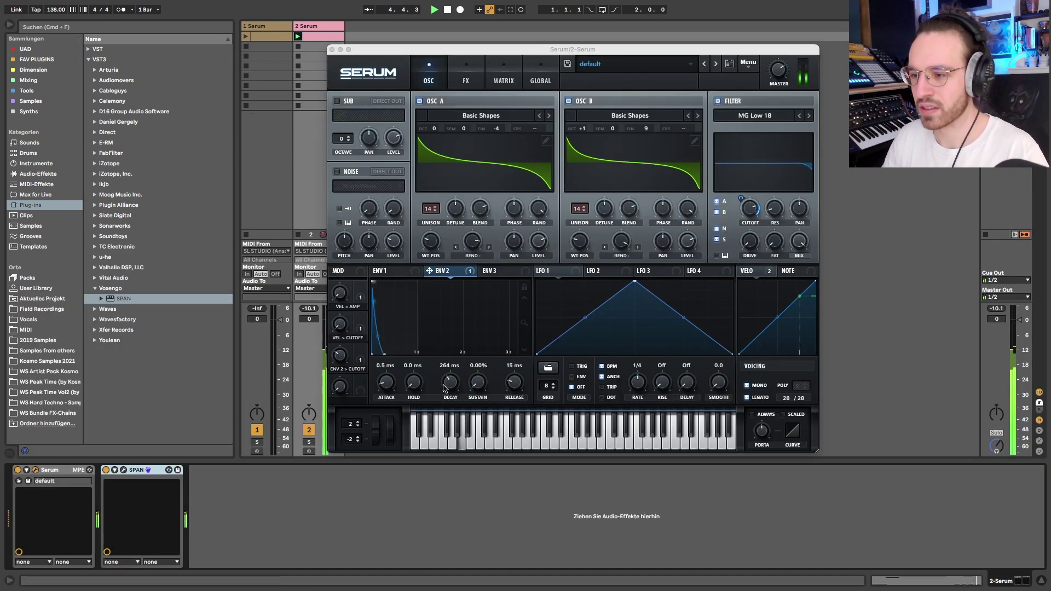
left_click(385, 273)
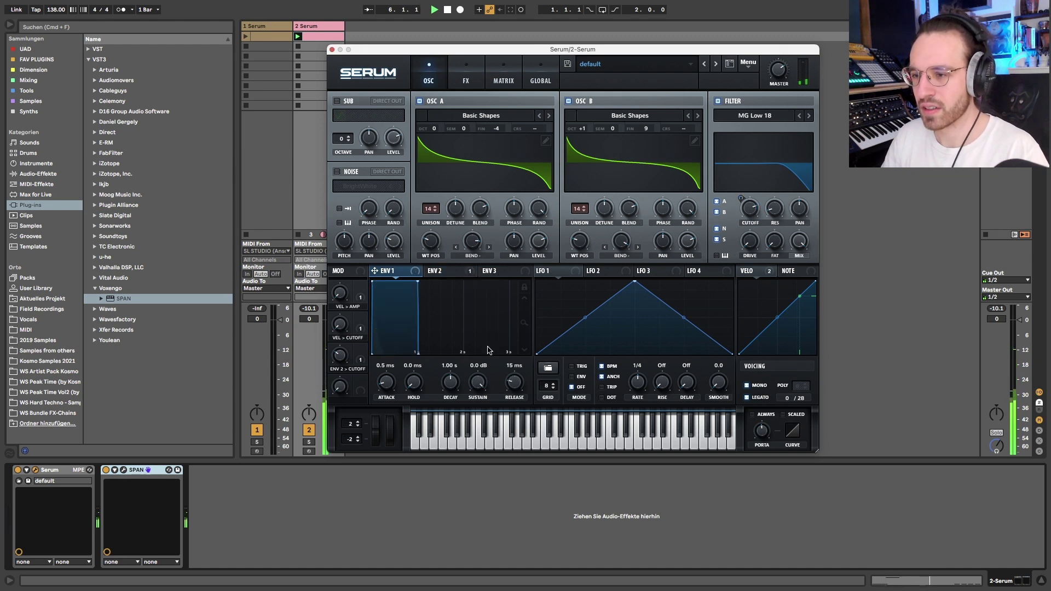
left_click_drag(515, 387, 517, 381)
scroll(517, 382, "up", 3)
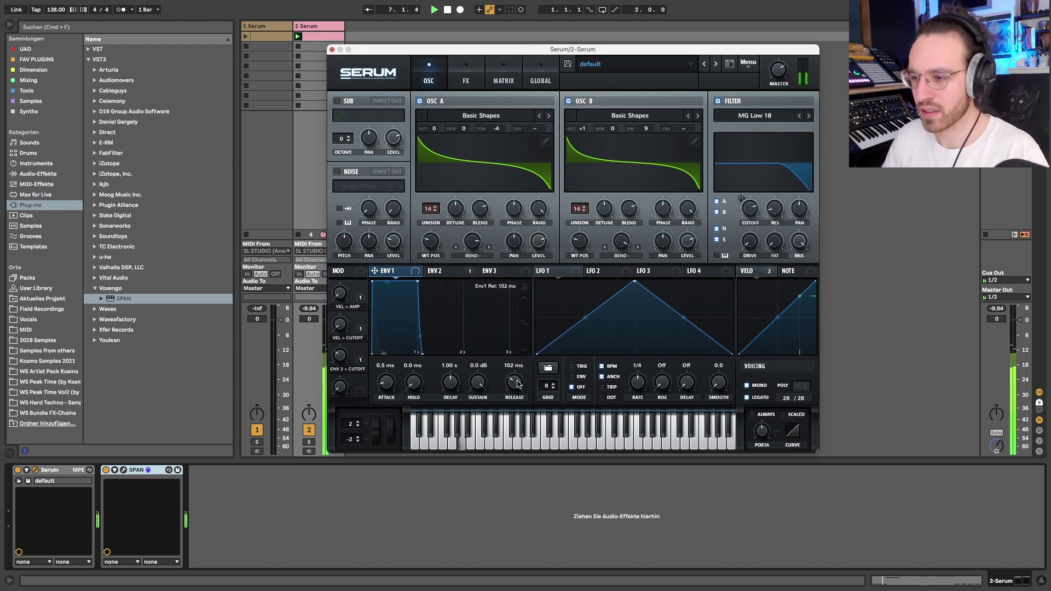
scroll(517, 384, "down", 1)
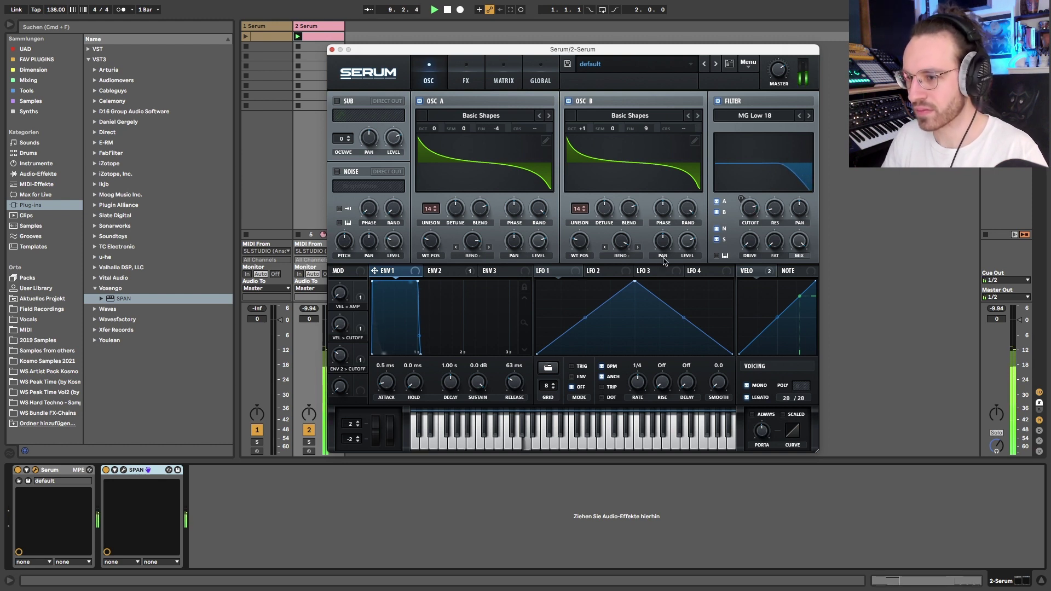
- Shape Envelope 3 with a 693 ms attack, 471 ms decay and 100% sustain
left_click(439, 270)
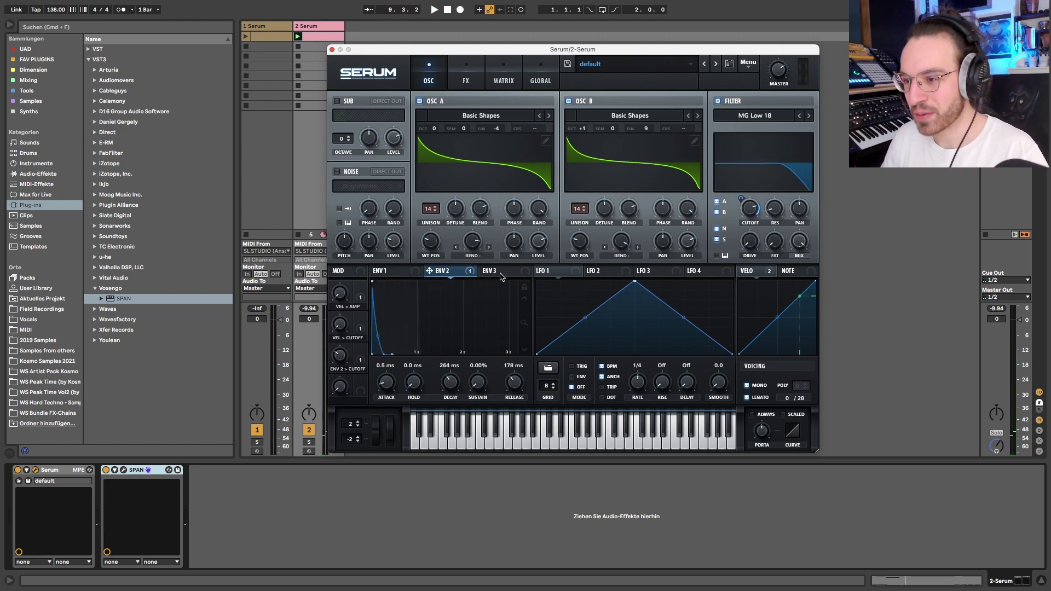
left_click(500, 273)
left_click_drag(393, 383, 389, 343)
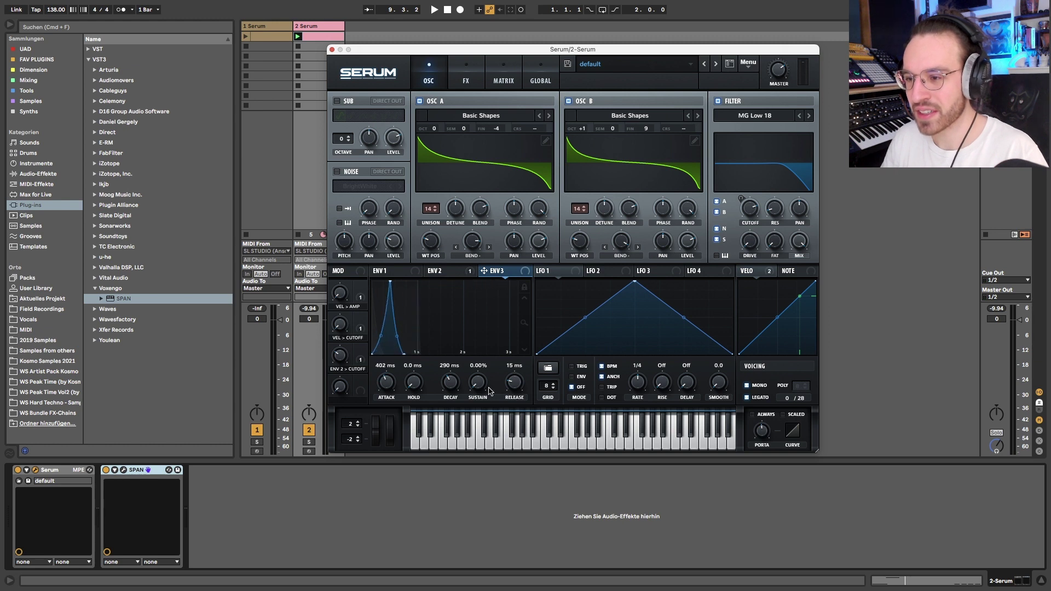
left_click_drag(477, 385, 479, 143)
left_click_drag(460, 404, 488, 374)
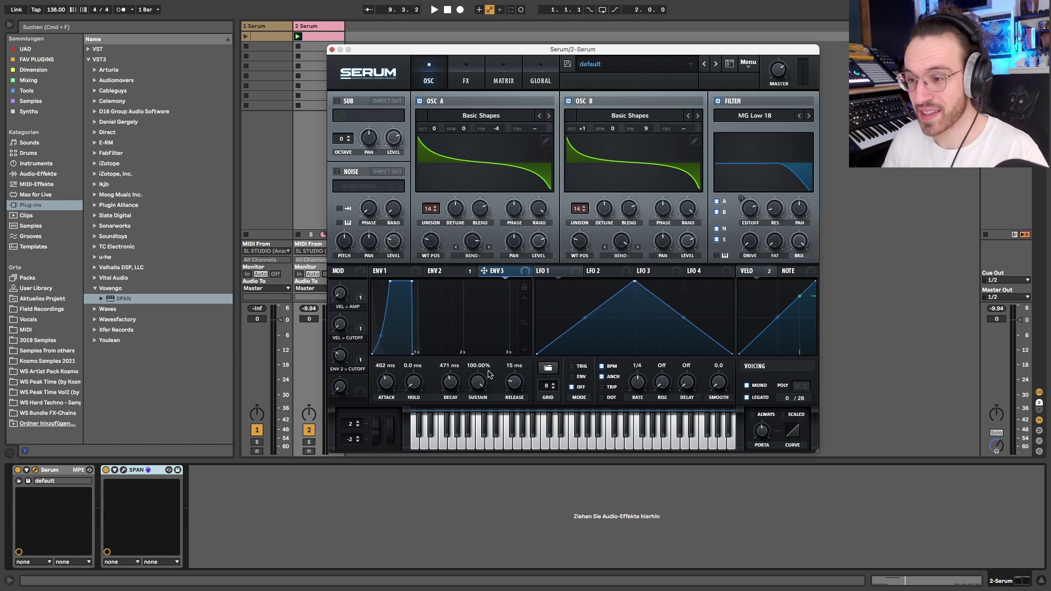
left_click_drag(387, 388, 387, 372)
- Assign Envelope 3 to the filter cutoff and adjust the filter's drive and resonance while the clip plays
left_click_drag(484, 270, 750, 209)
key("space")
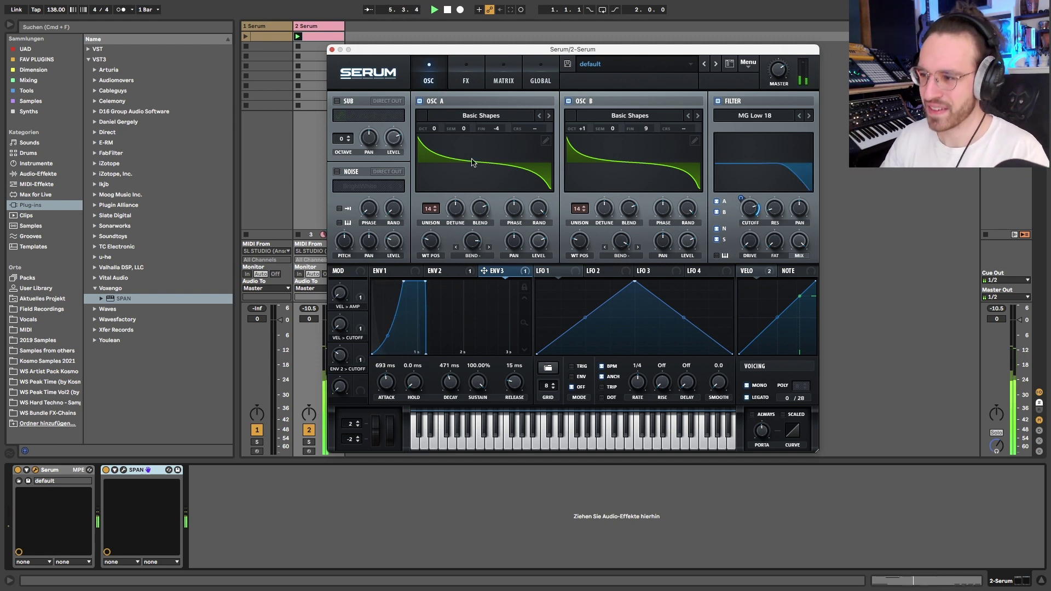
mouse_move(748, 245)
left_mouse_down()
mouse_move(748, 234)
mouse_move(748, 246)
left_mouse_up()
left_click_drag(772, 212, 769, 192)
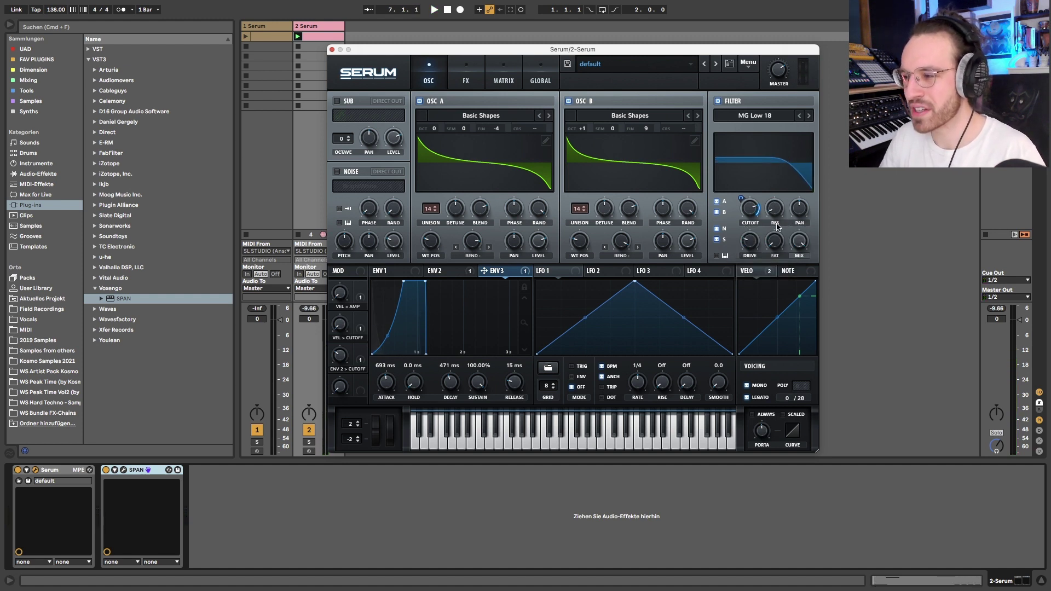
mouse_move(777, 241)
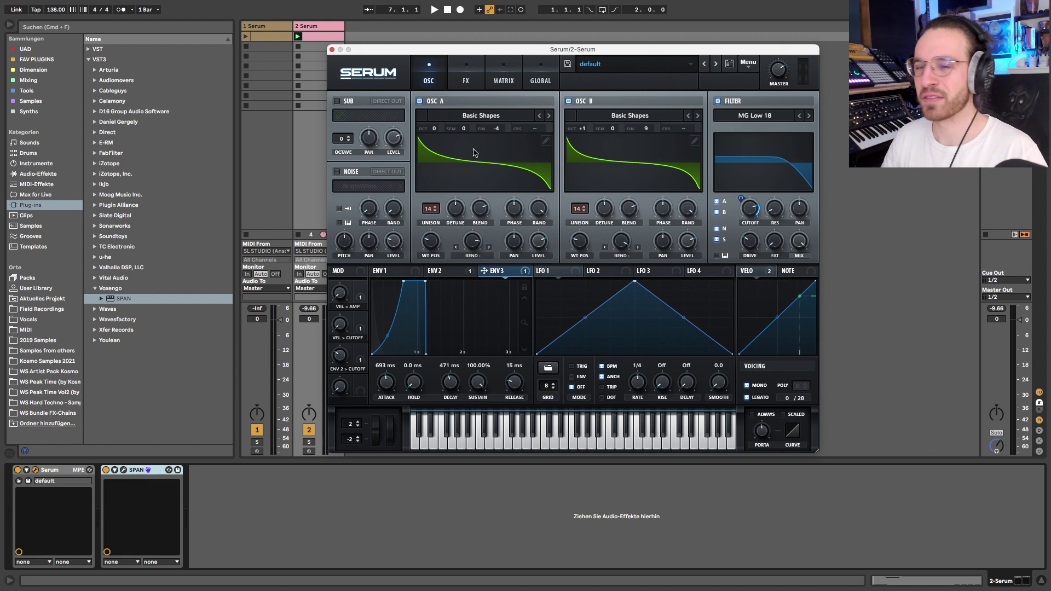
- Review the effects and oscillator settings, and compare the new lead with the reference clip on track 1
left_click(468, 81)
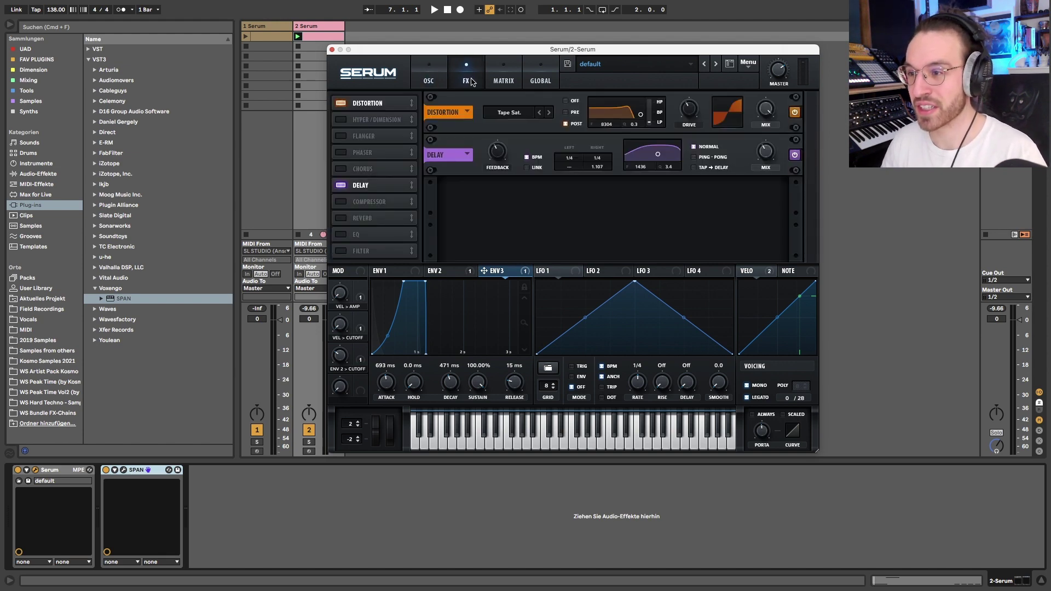
left_click(430, 80)
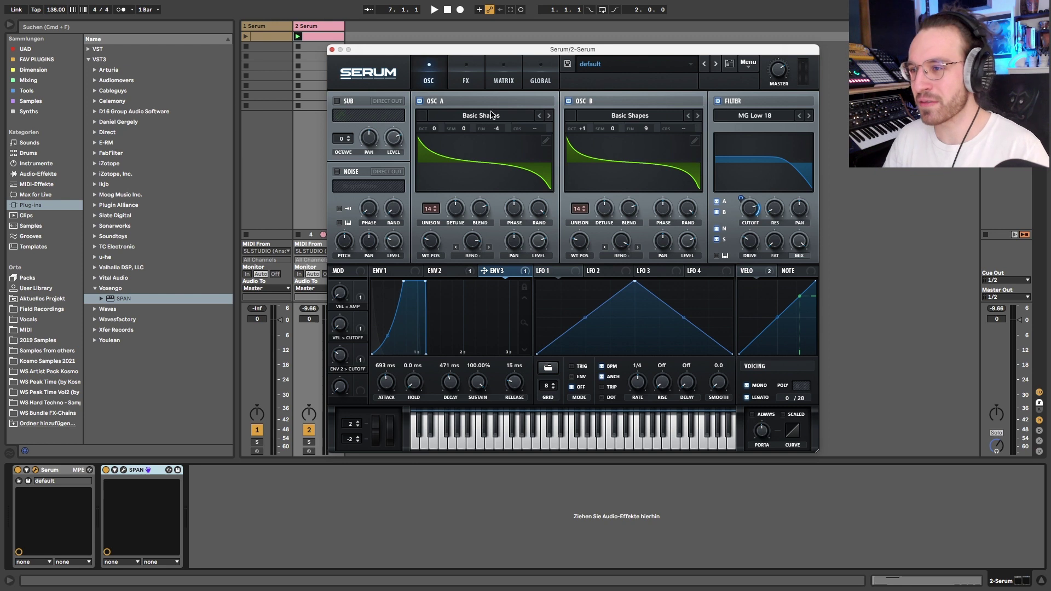
key("space")
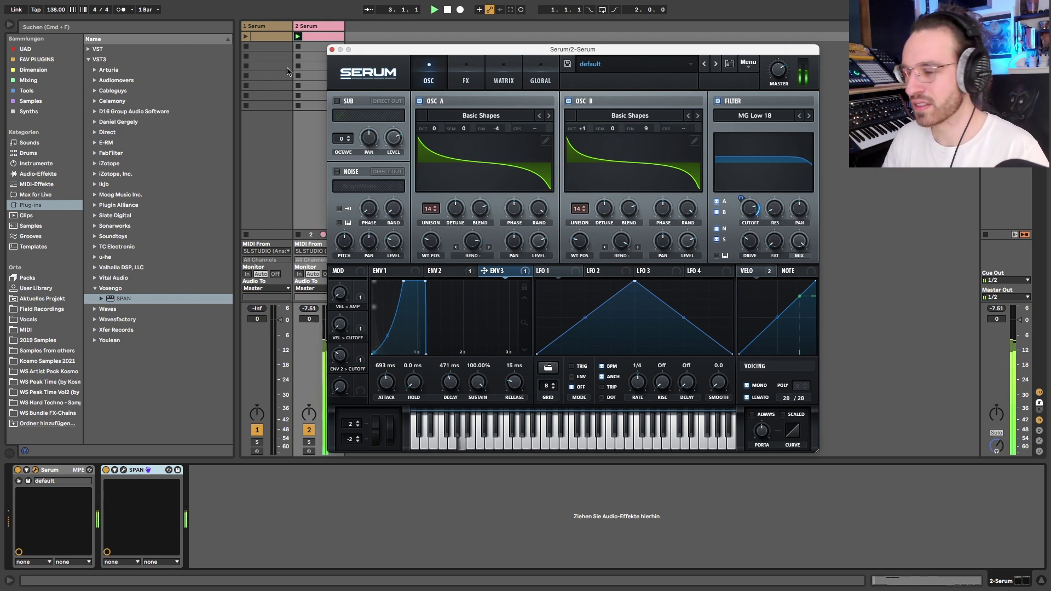
left_click(245, 37)
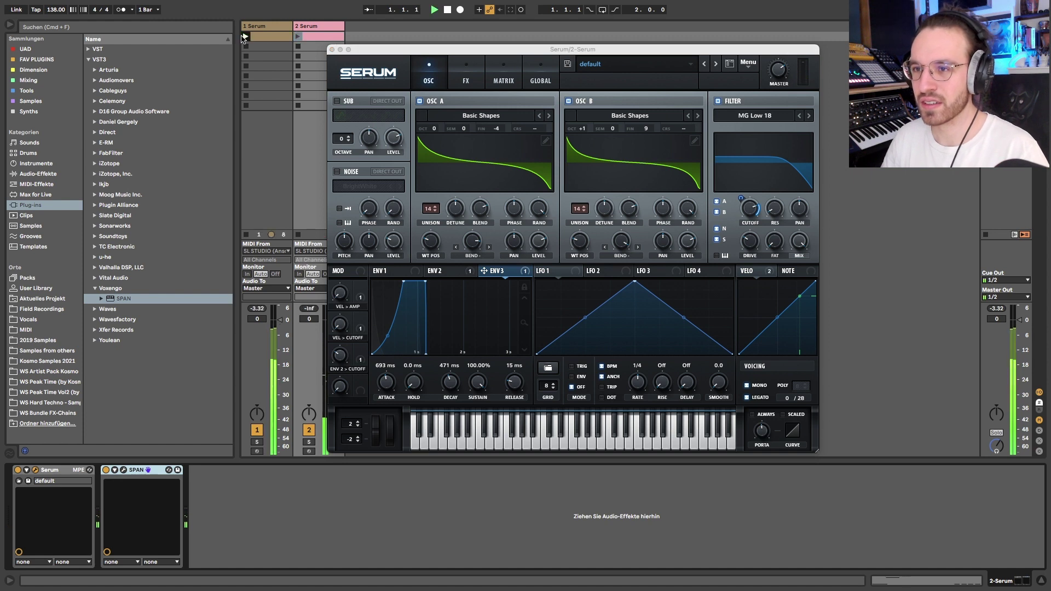
left_click(298, 36)
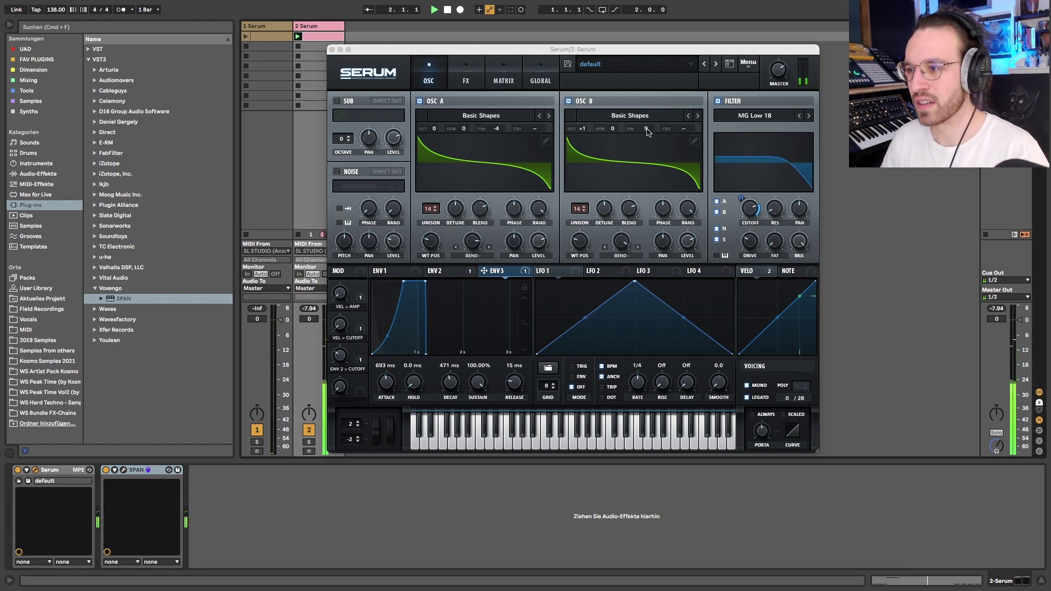
- Set oscillator B's fine tuning to 16 during playback and check its unison detune and the filter cutoff
mouse_move(647, 132)
left_mouse_down()
mouse_move(650, 112)
mouse_move(654, 133)
left_mouse_up()
key("space")
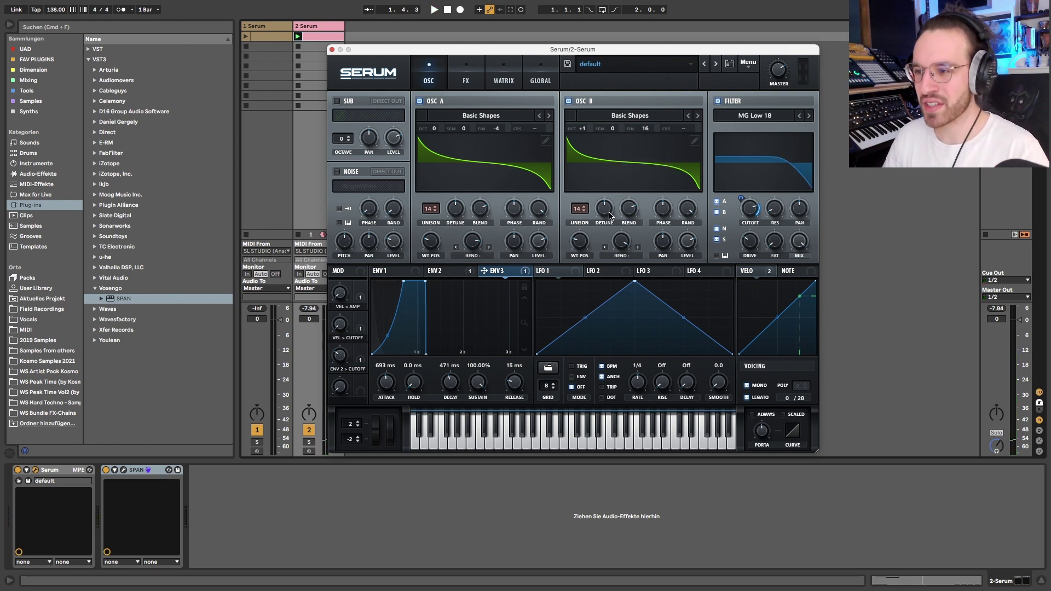
left_click_drag(608, 212, 608, 223)
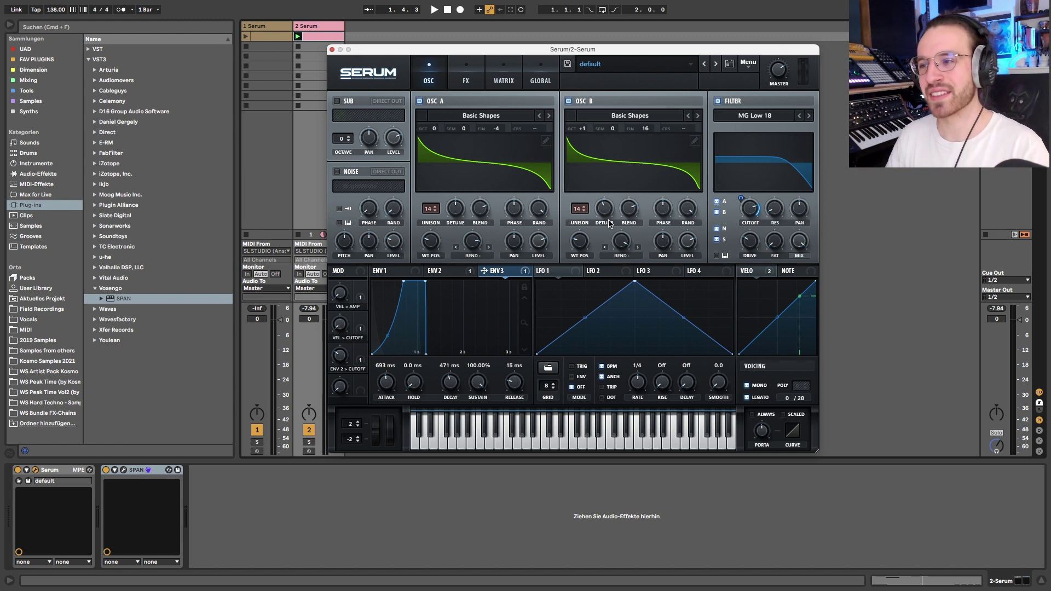
mouse_move(753, 218)
left_mouse_down()
mouse_move(756, 249)
mouse_move(743, 201)
left_mouse_up()
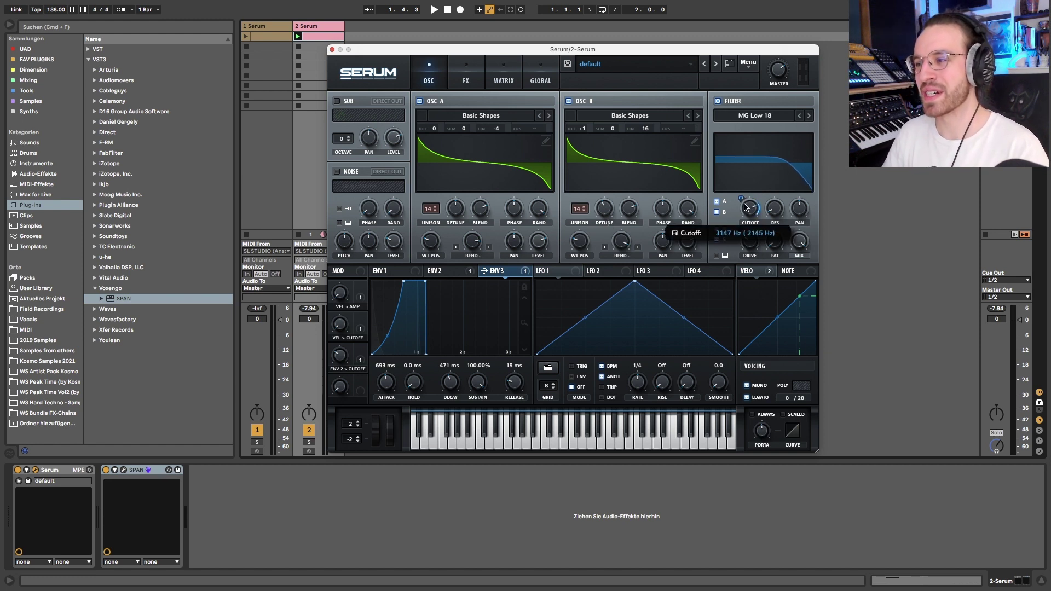